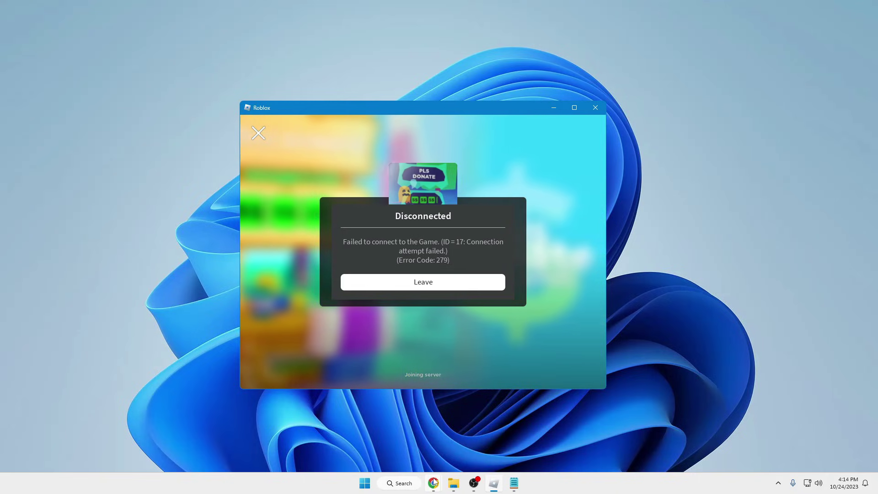
- Bring Chrome's status.roblox.com page forward and confirm it shows All Systems Operational
mouse_move(434, 483)
click(488, 425)
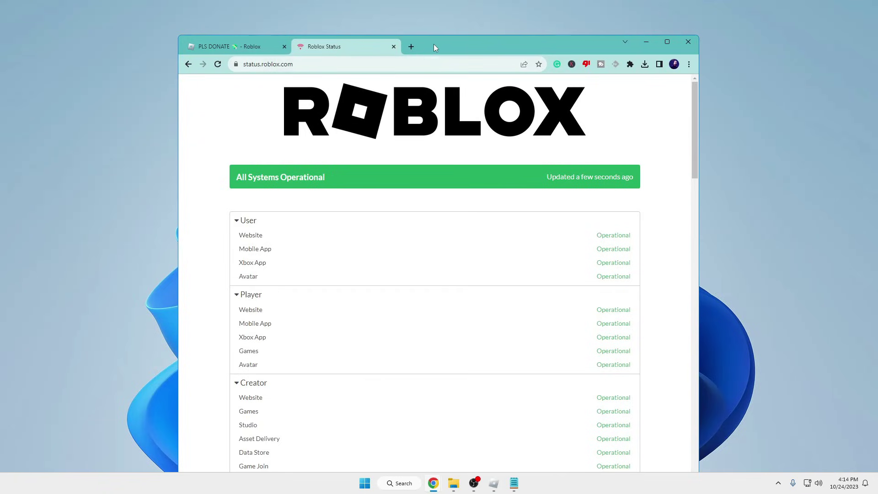
drag(435, 47, 436, 38)
drag(253, 55, 313, 58)
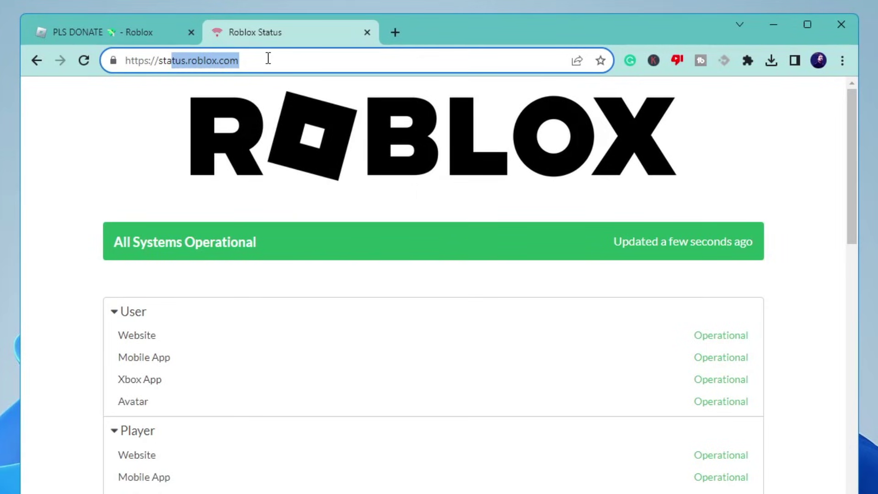
click(268, 59)
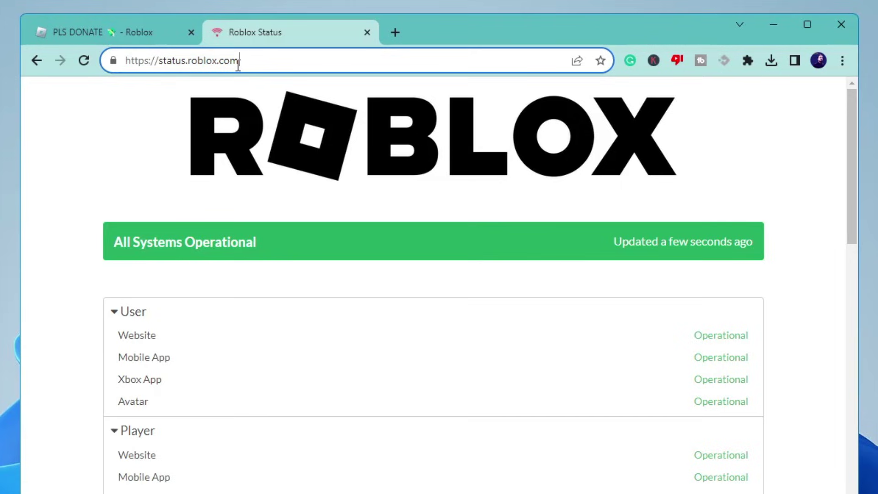
key(Escape)
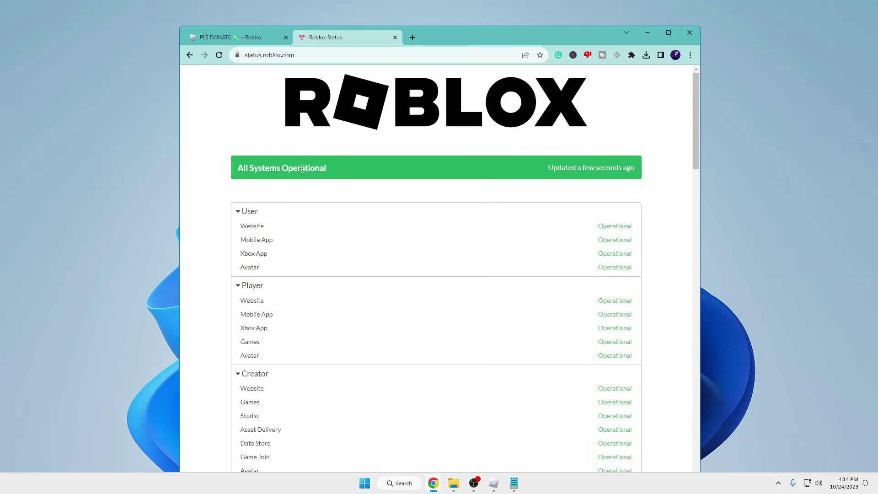
- Minimize Chrome, close the disconnected Roblox game, and search Windows for 'allow'
click(653, 32)
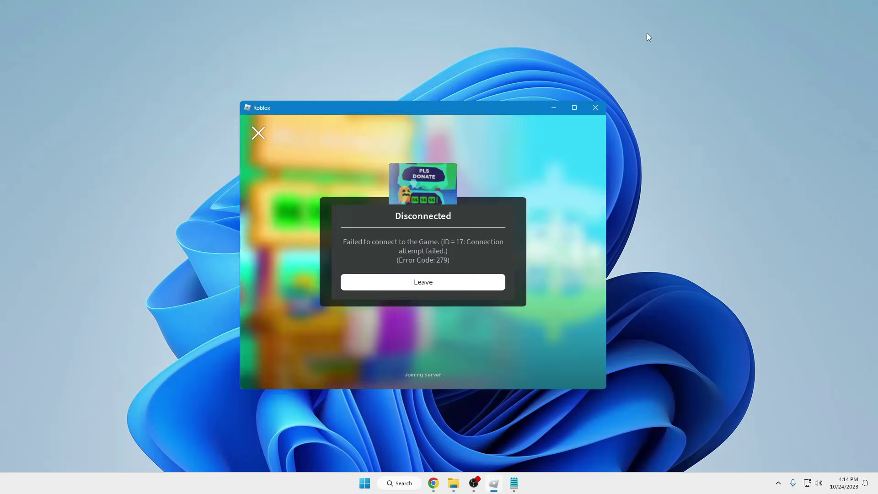
click(596, 108)
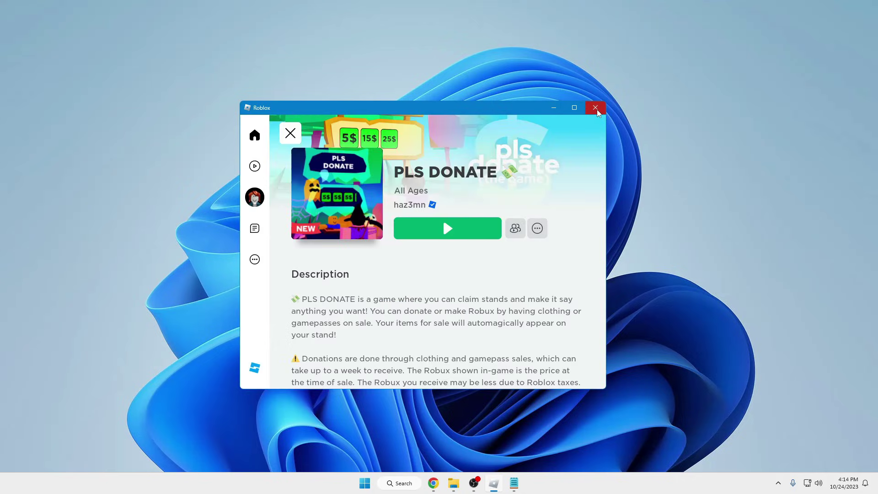
click(595, 108)
click(408, 485)
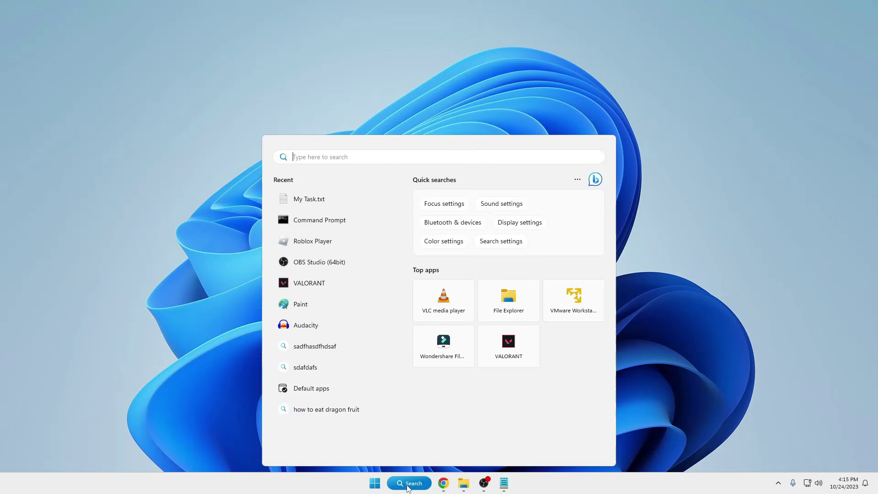
text(allow)
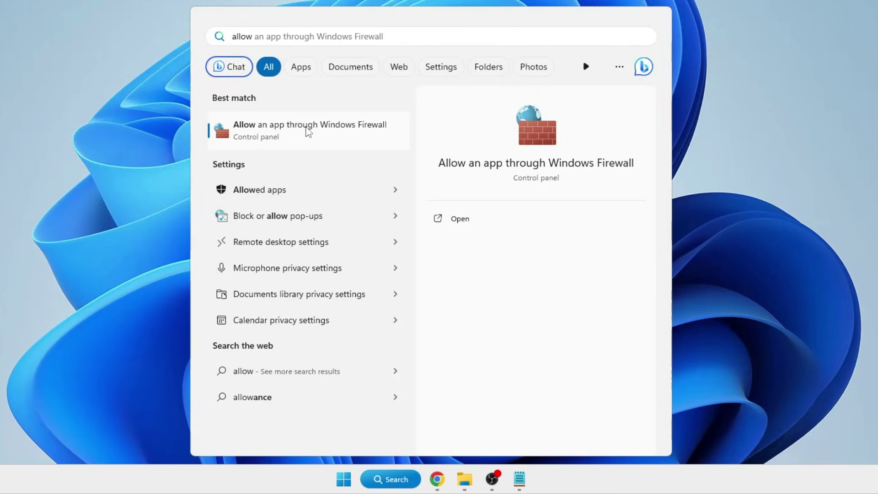
- Open the firewall's allowed apps list, locate Roblox, unlock editing and begin adding another app
click(307, 131)
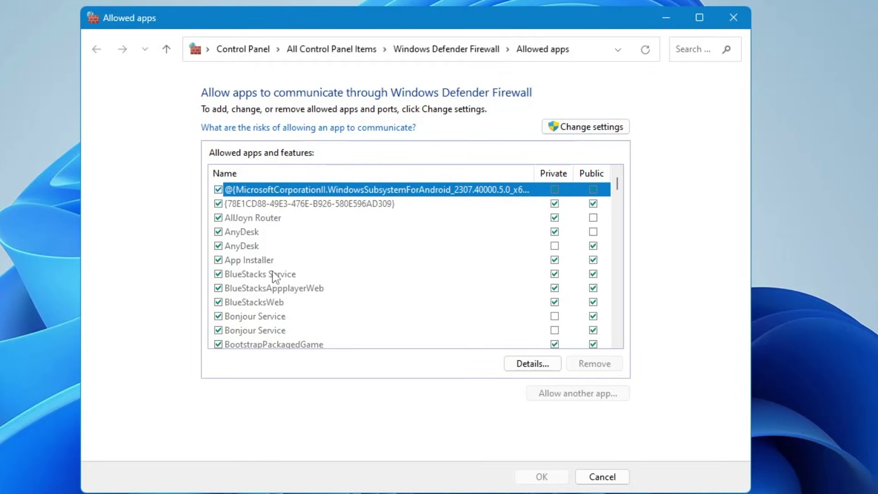
click(305, 146)
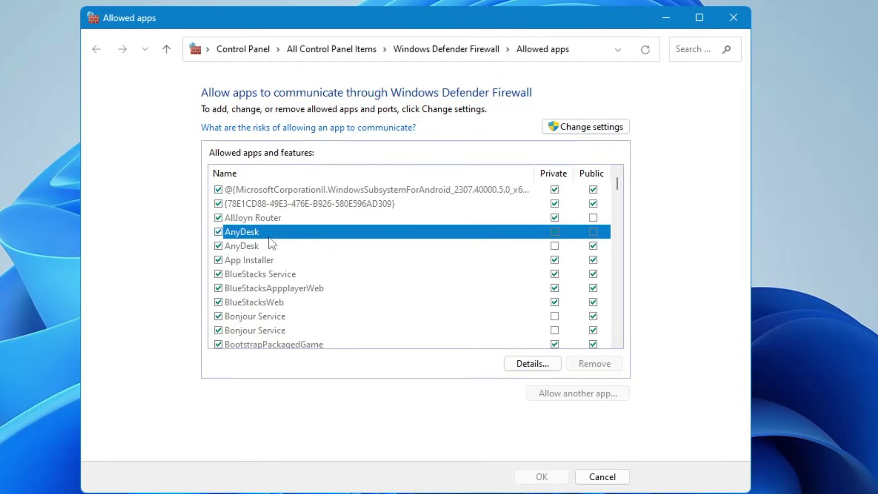
key(r)
key(r)
key(r)
key(r)
key(r)
key(r)
key(r)
key(r)
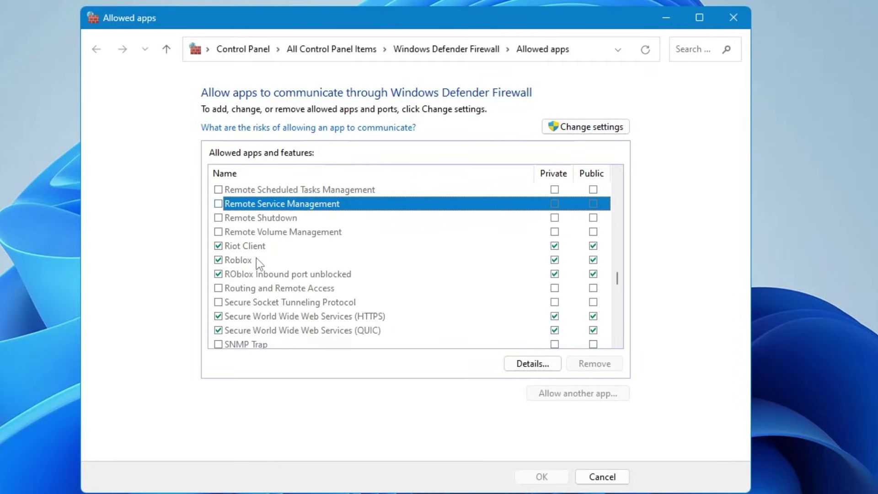
click(256, 260)
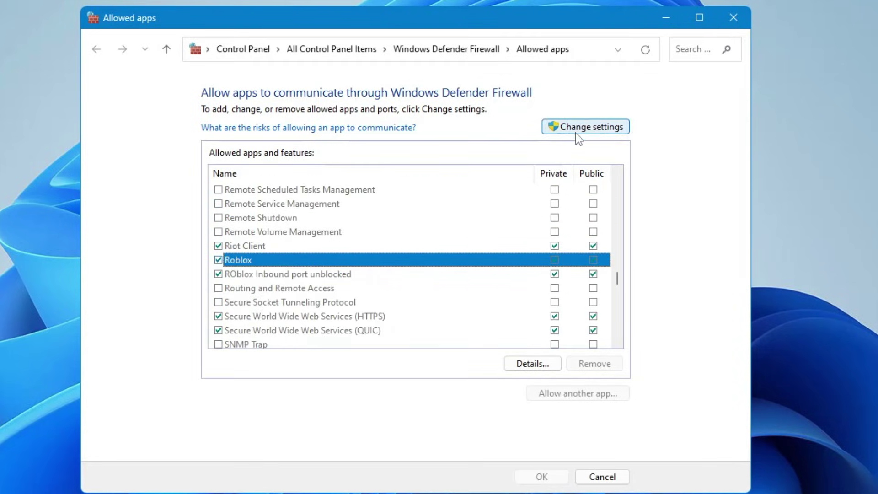
click(589, 130)
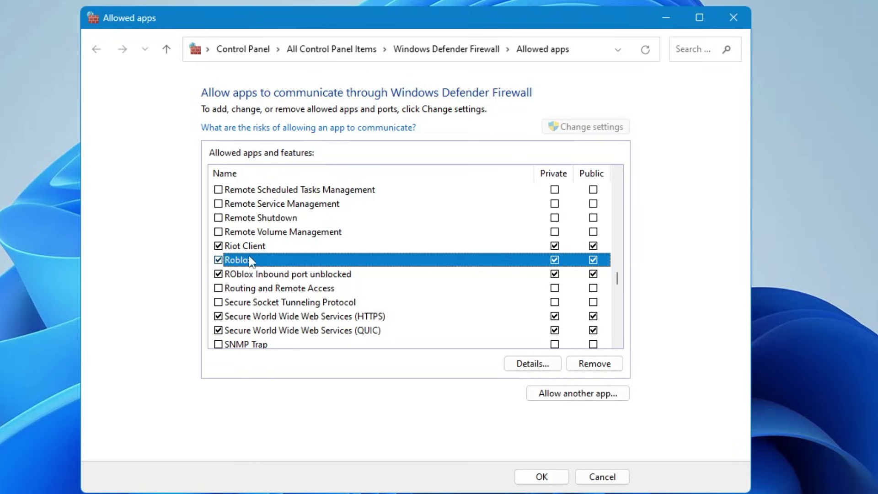
click(557, 396)
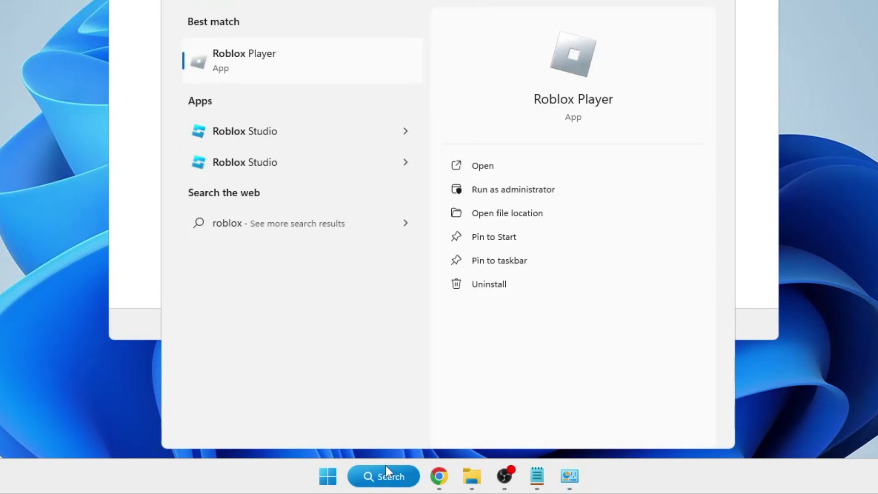
- Follow the Roblox Player shortcut to its version-57e2dd886e0e42a5 install folder and copy that path
right_click(283, 59)
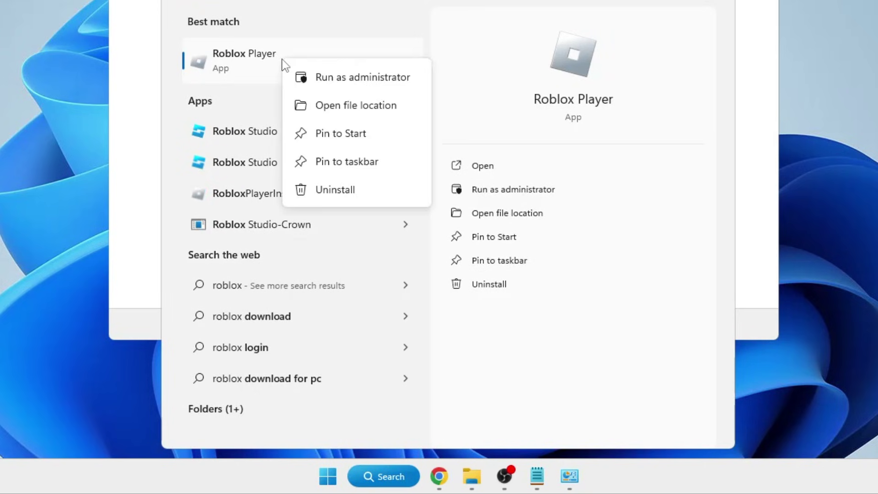
click(365, 106)
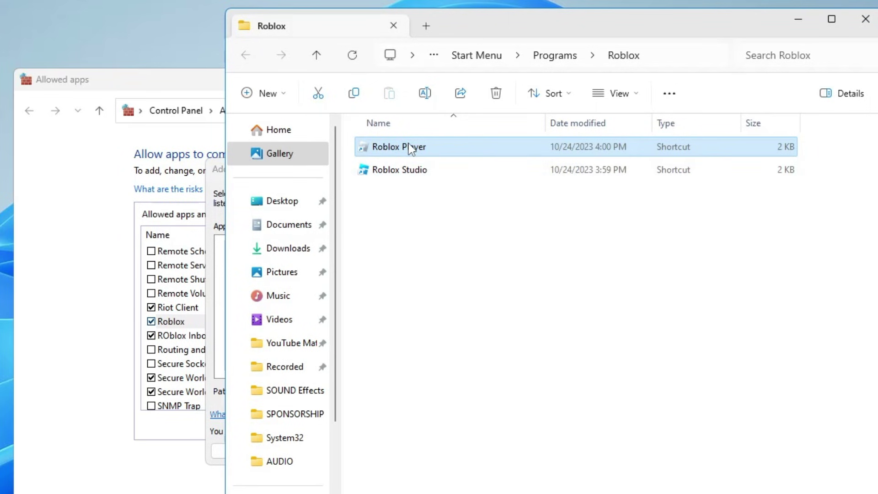
right_click(410, 149)
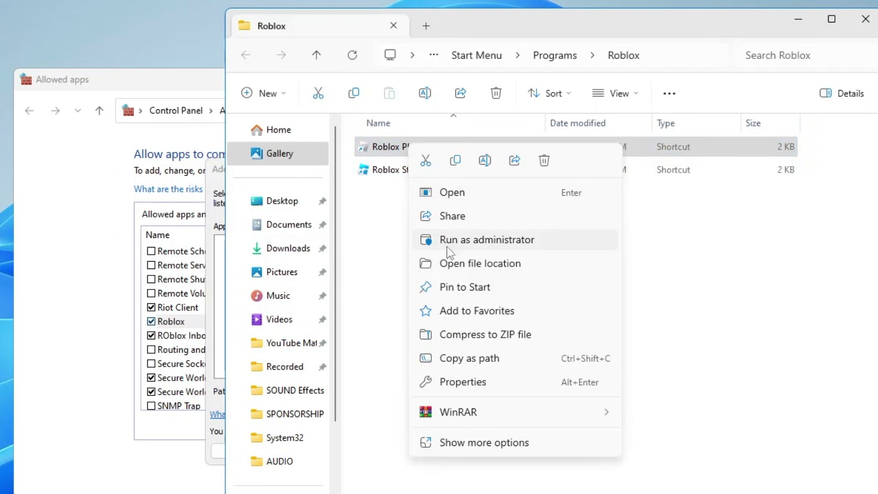
click(450, 265)
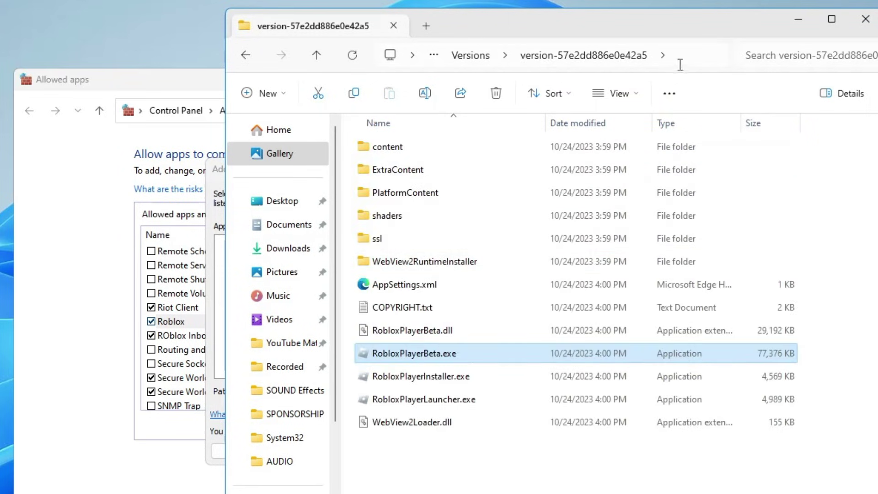
click(685, 58)
right_click(602, 56)
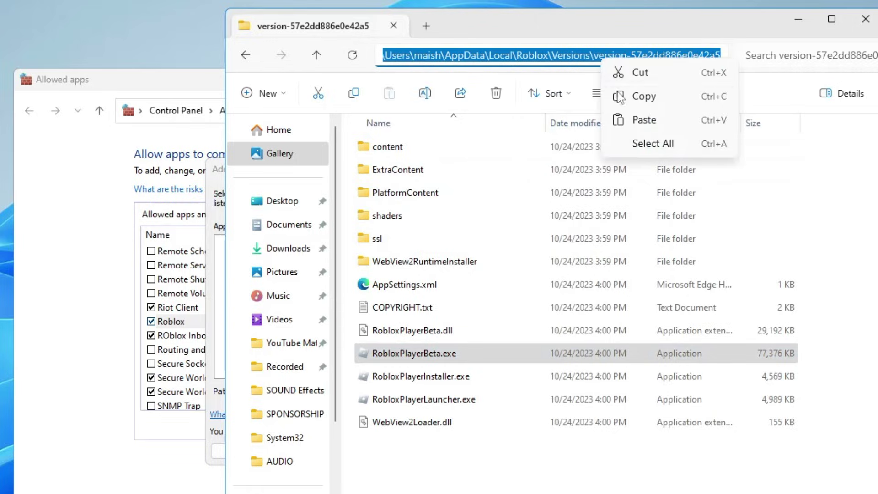
click(622, 96)
- Close Explorer and pick RobloxPlayerLauncher.exe from the pasted version folder path
click(869, 22)
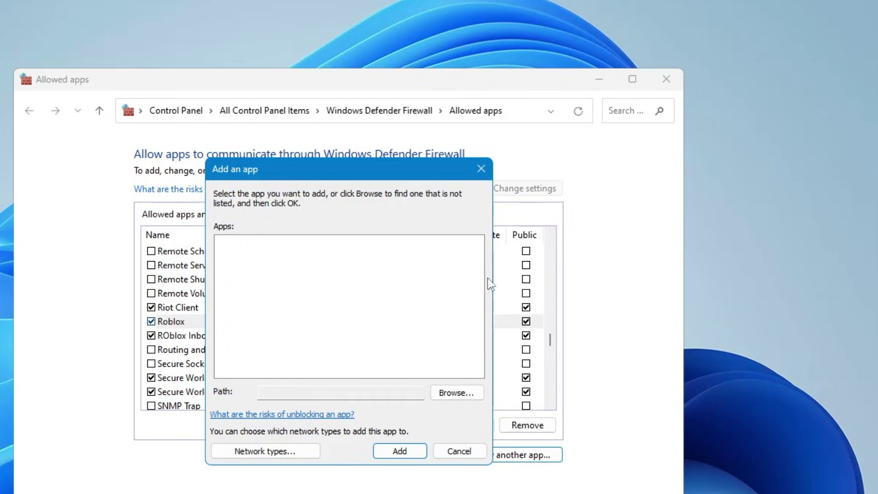
click(444, 394)
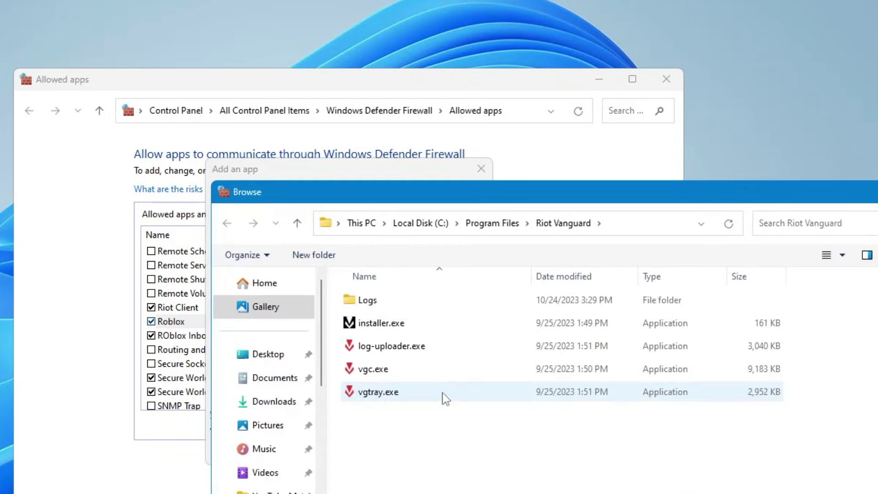
click(623, 221)
key(ctrl+v)
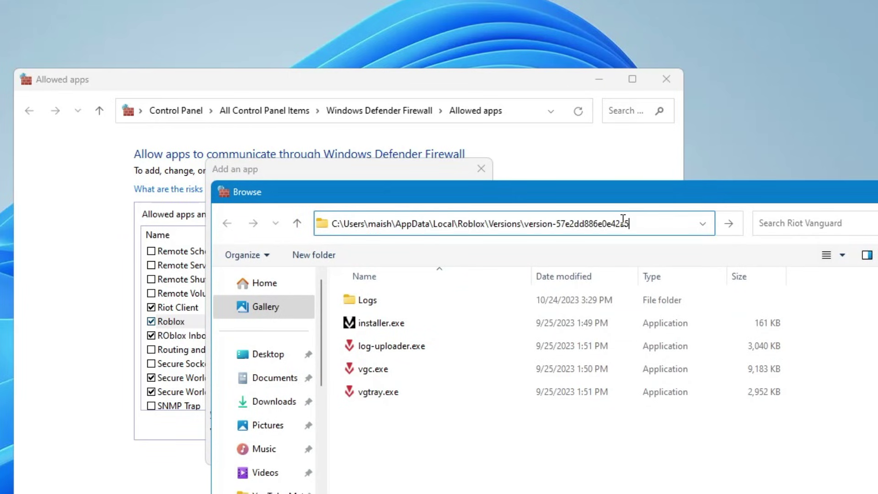
key(Return)
click(362, 486)
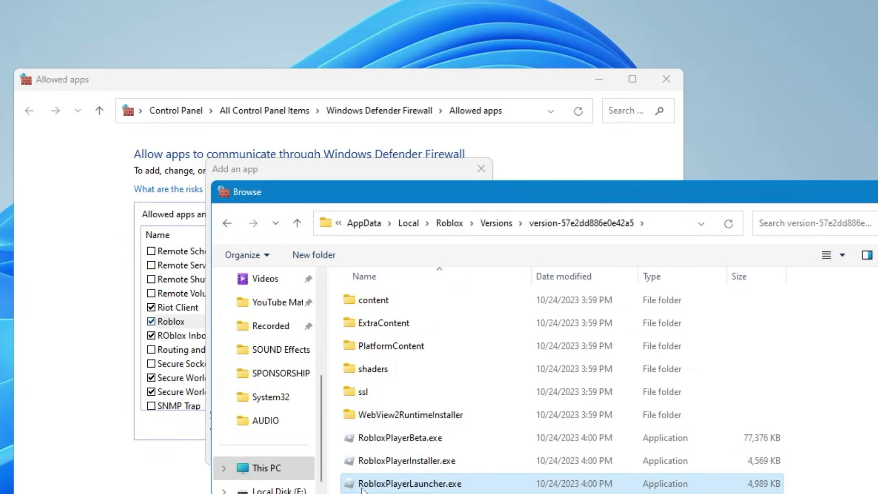
click(399, 485)
click(457, 483)
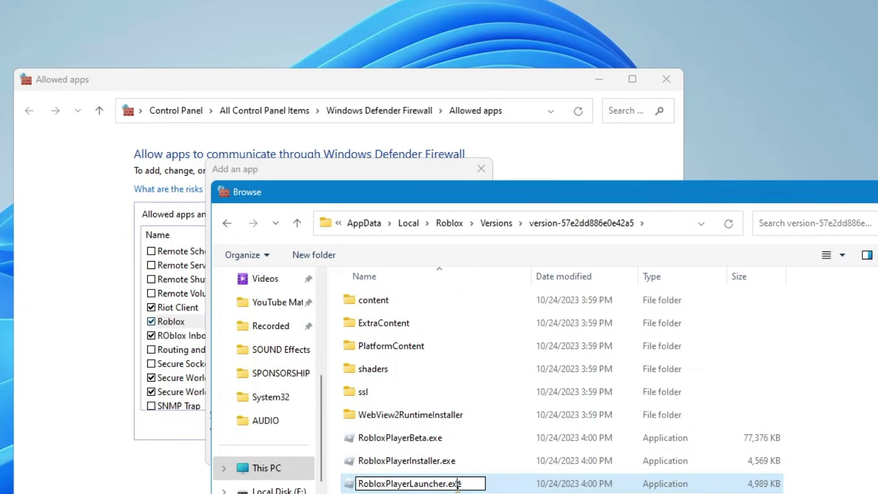
key(Return)
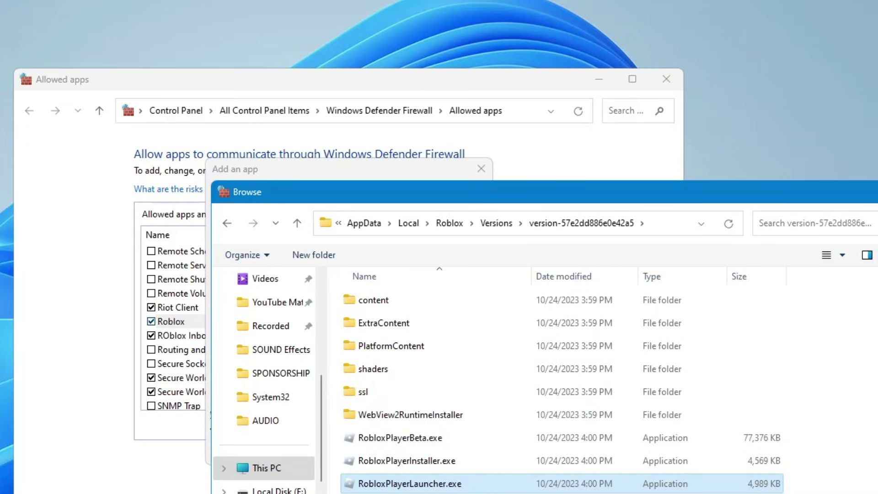
key(Return)
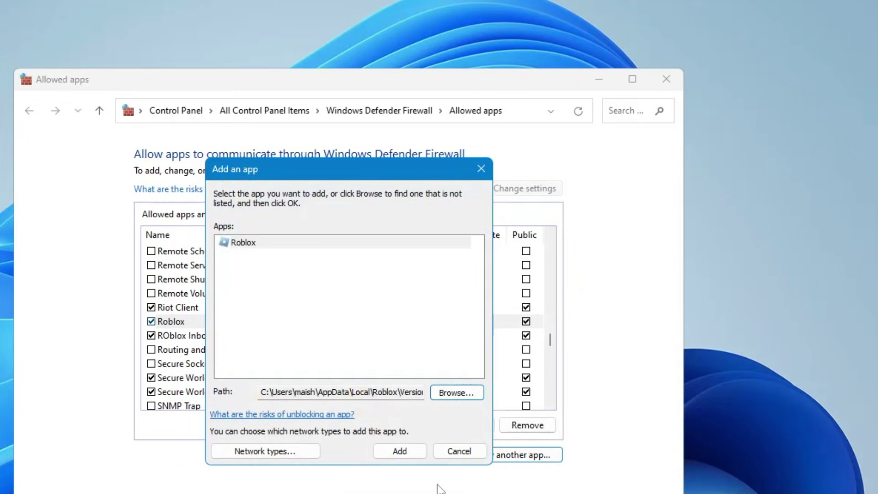
- Add Roblox to the allowed apps, tick Public for it, and save
click(400, 450)
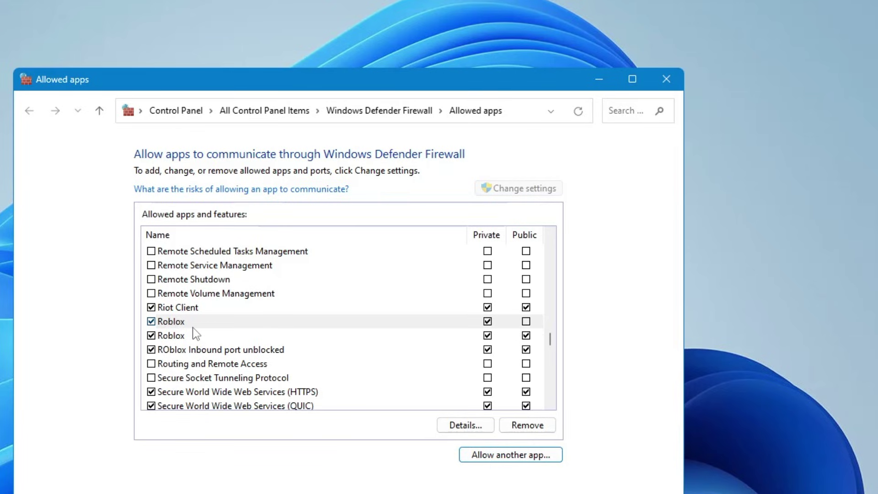
click(526, 321)
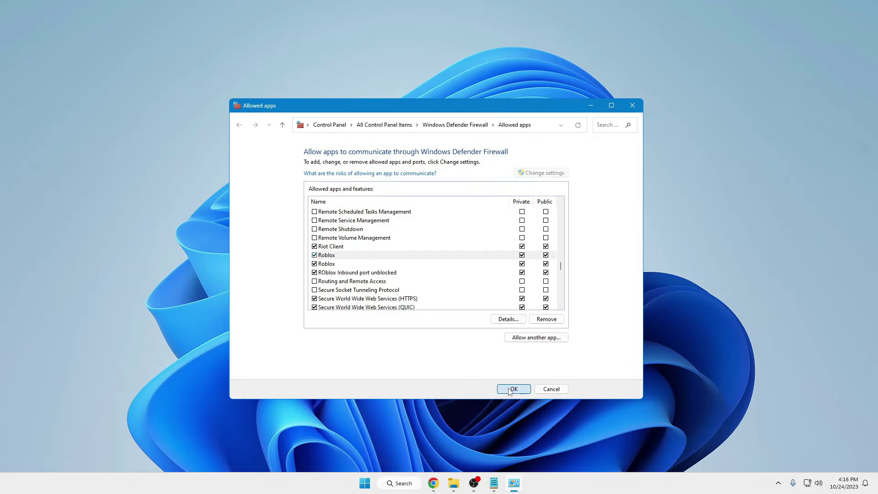
click(508, 388)
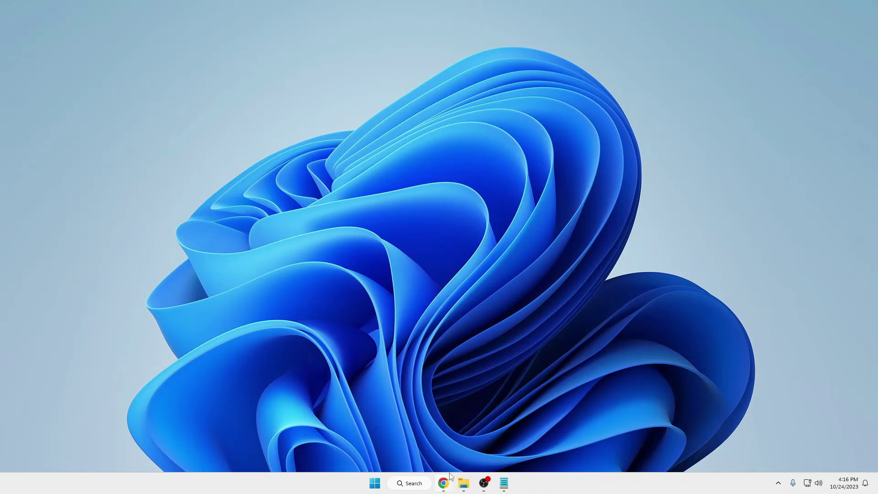
- In Chrome's Manage Extensions page remove Passbolt, then minimize the browser
mouse_move(449, 476)
click(510, 434)
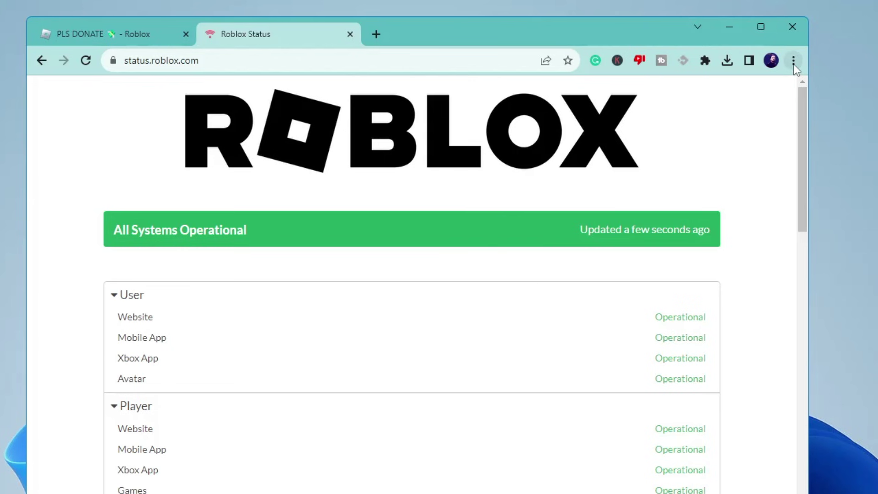
click(671, 40)
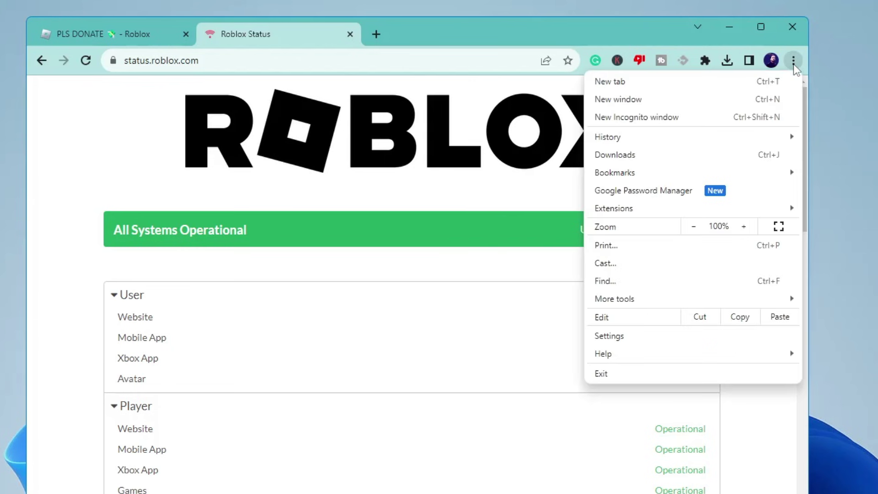
mouse_move(654, 208)
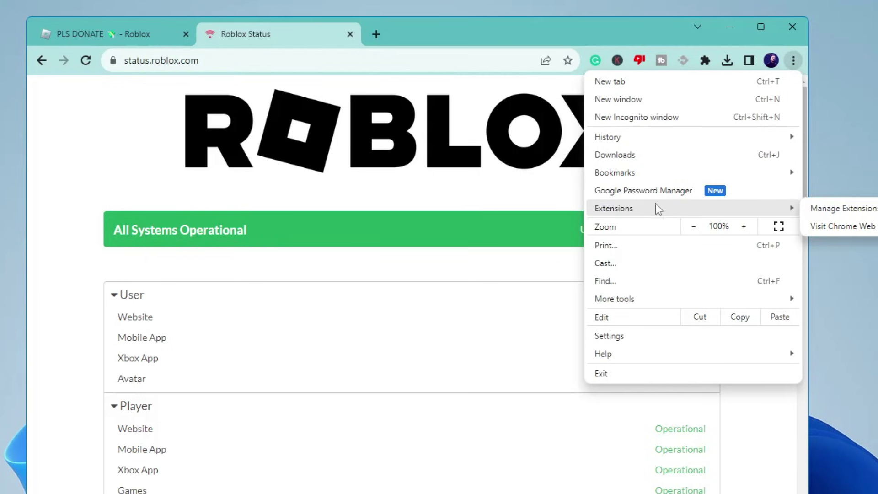
click(827, 210)
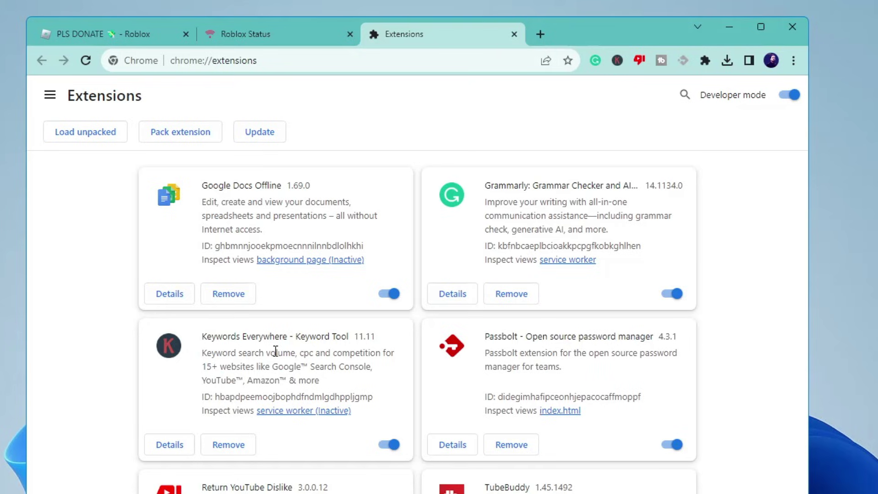
click(511, 444)
click(590, 170)
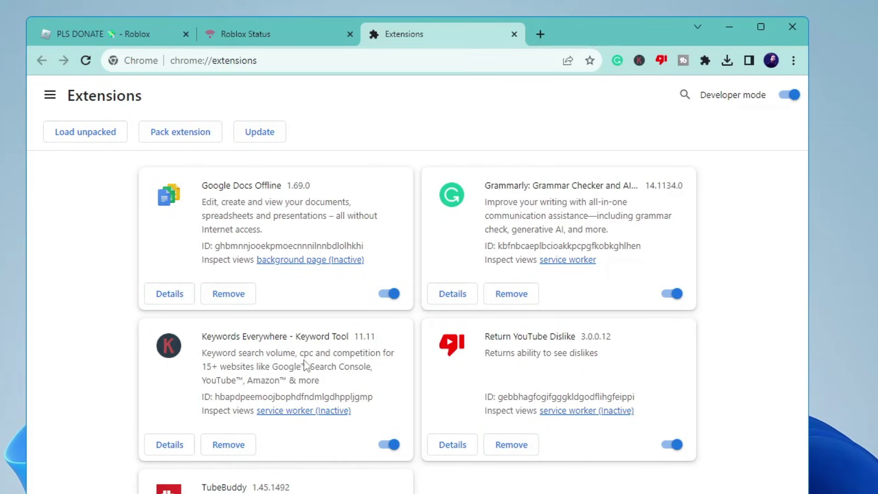
click(728, 26)
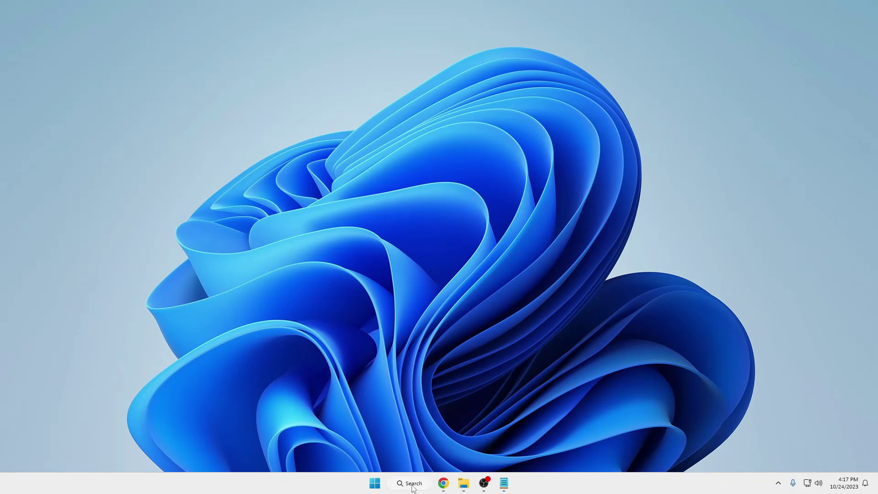
- Open Settings > Apps > Installed apps and search for 'roblox'
right_click(382, 483)
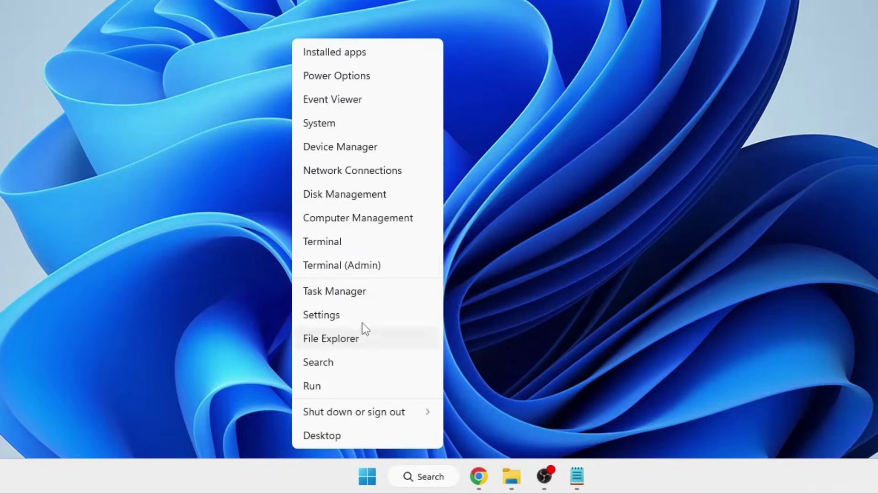
click(345, 316)
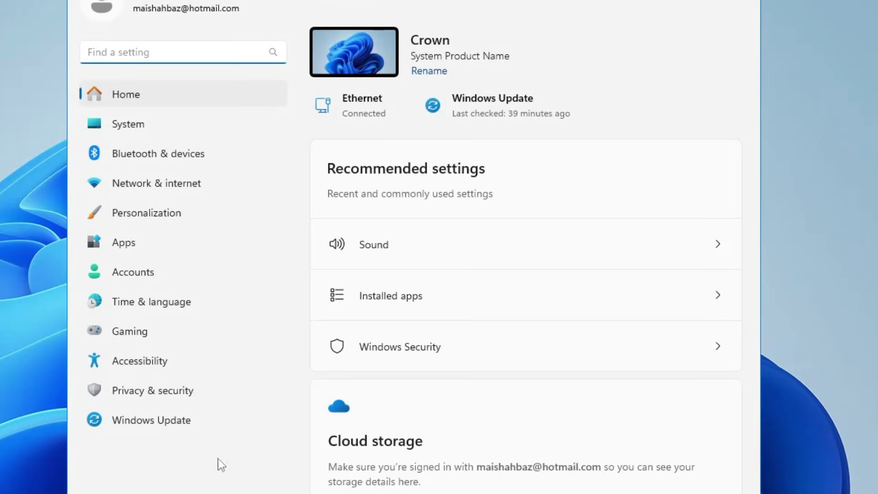
click(130, 247)
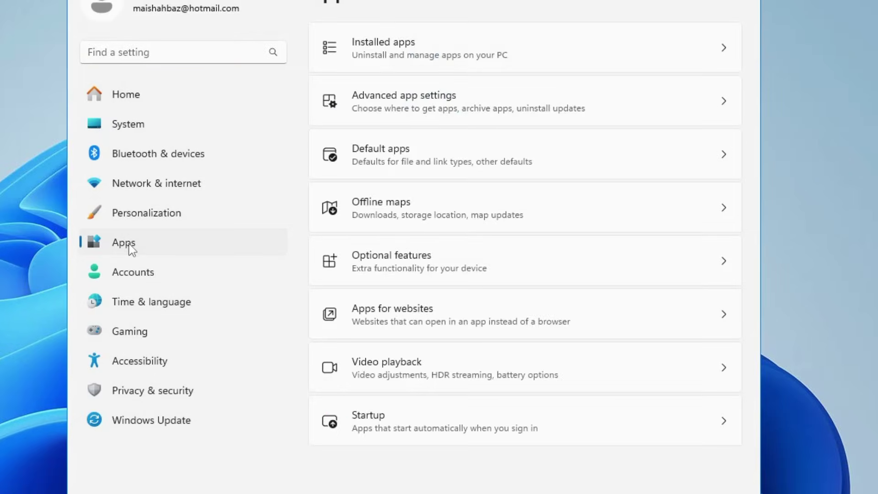
click(440, 51)
click(404, 32)
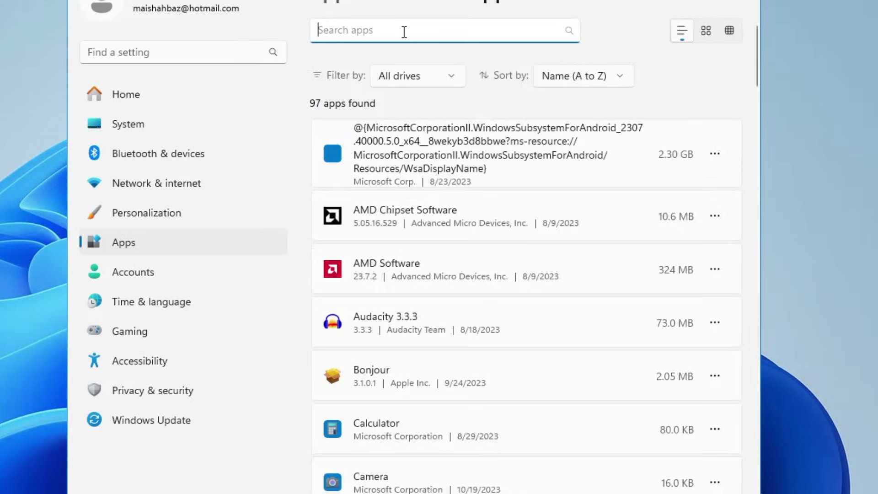
text(roblox)
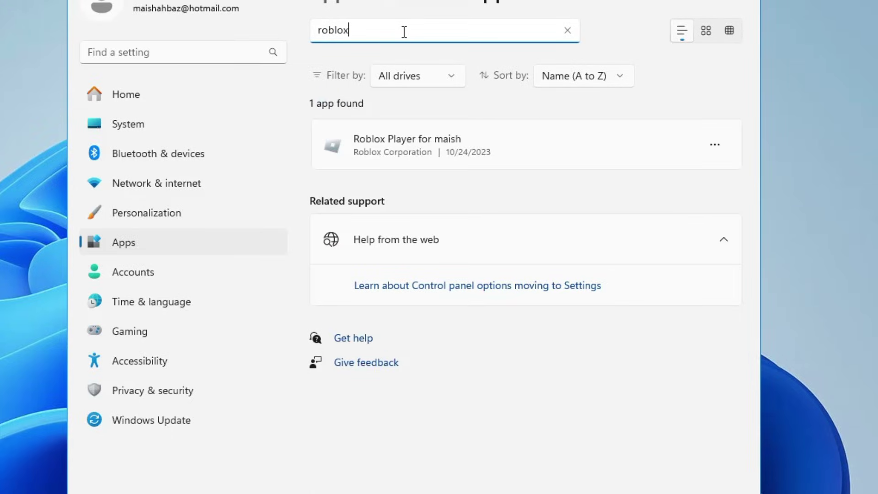
- Uninstall Roblox Player, dismiss the confirmation, and minimize Settings
click(719, 146)
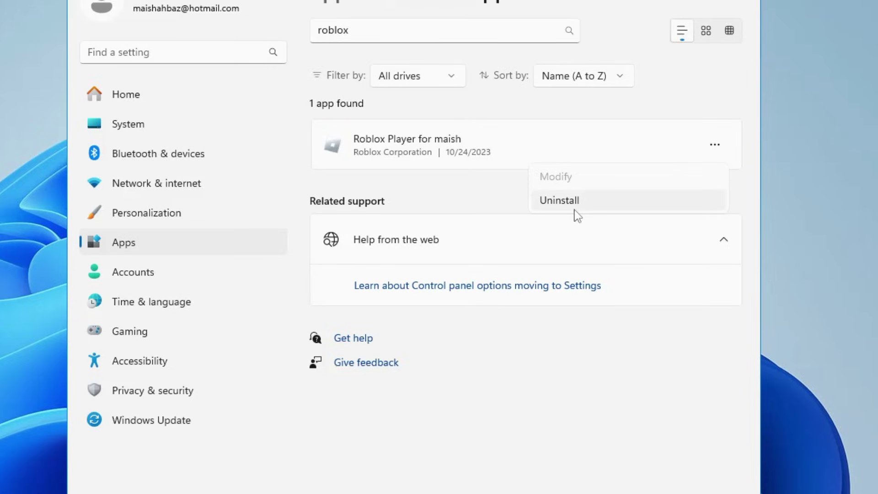
click(575, 206)
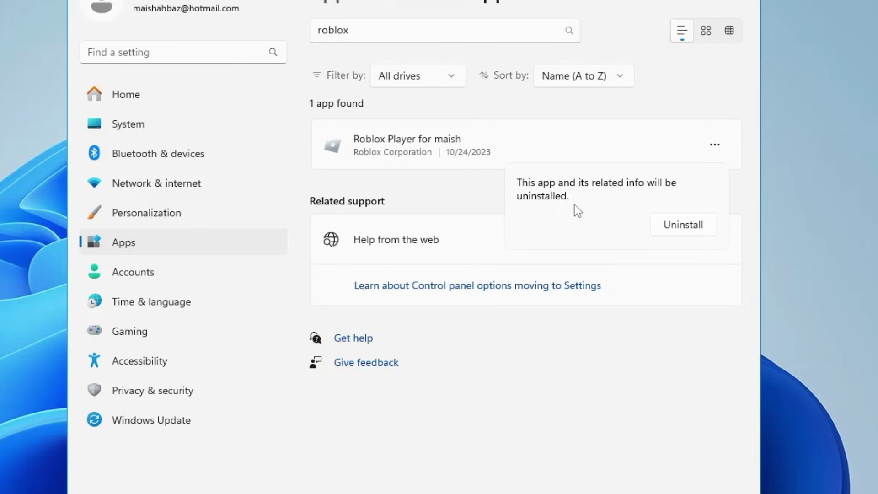
click(684, 227)
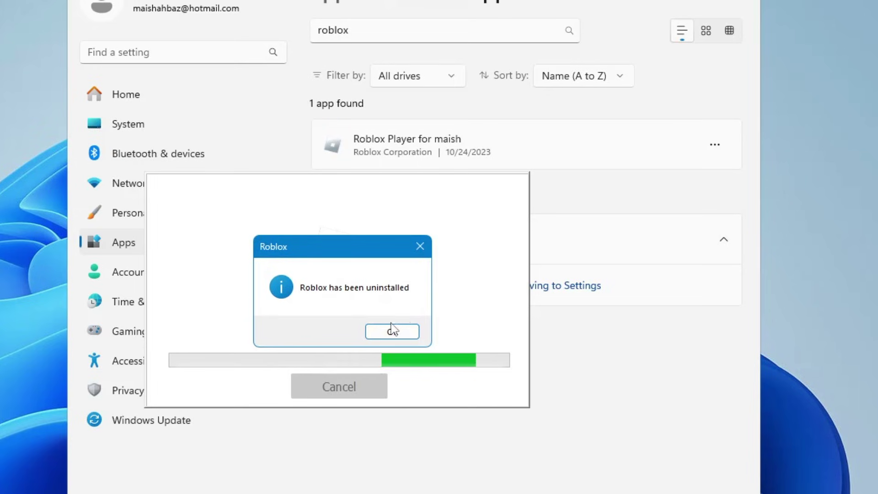
click(389, 333)
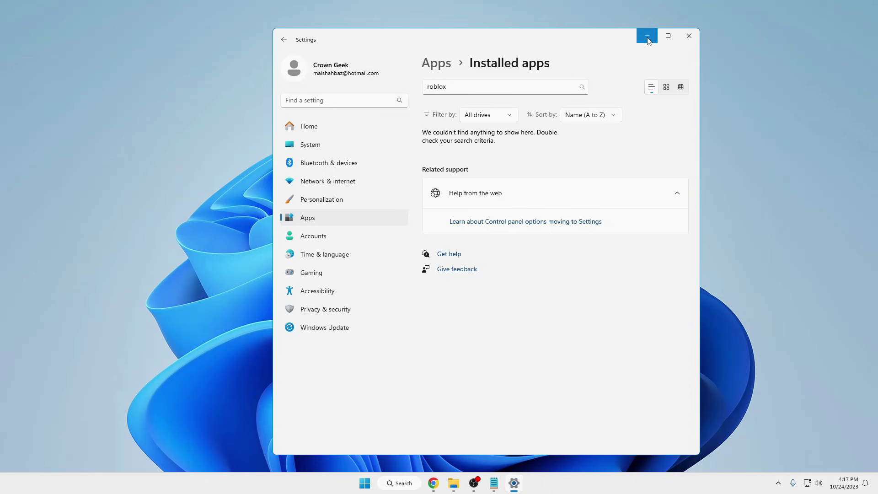
click(647, 37)
- From Chrome's PLS DONATE page, press Play and run the downloaded RobloxPlayerInstaller.exe
mouse_move(433, 482)
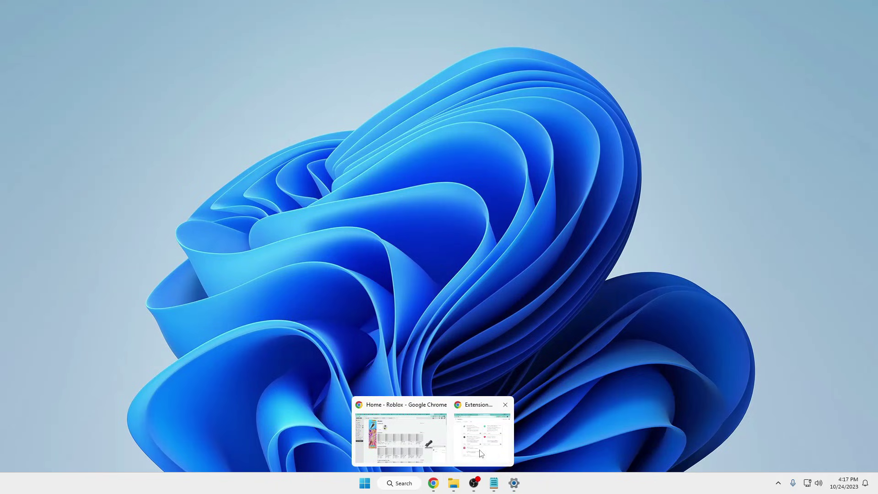
click(481, 452)
click(239, 27)
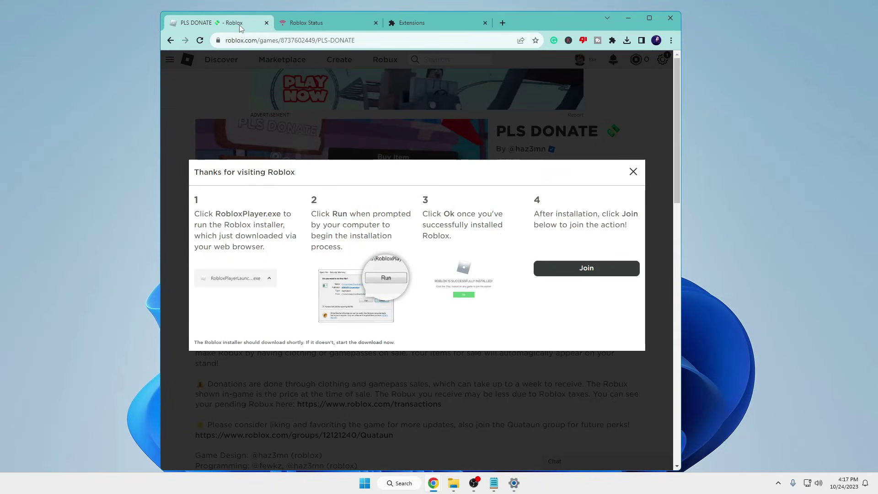
key(Escape)
click(560, 241)
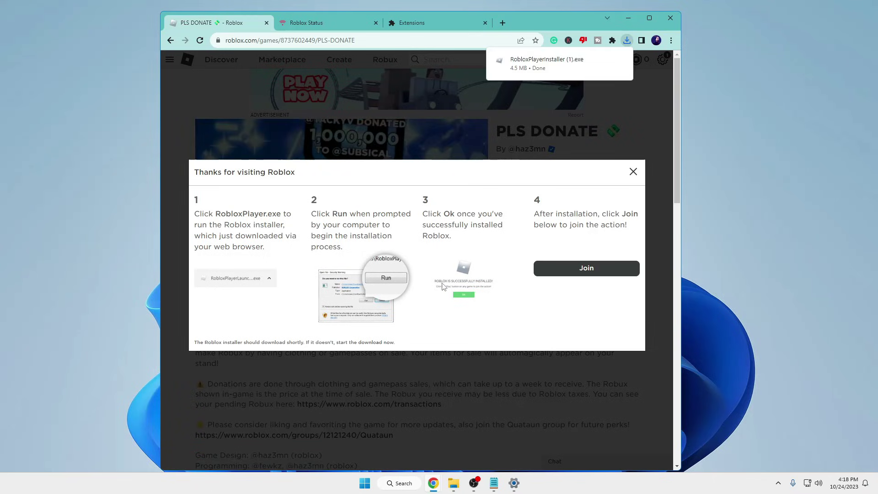
click(540, 64)
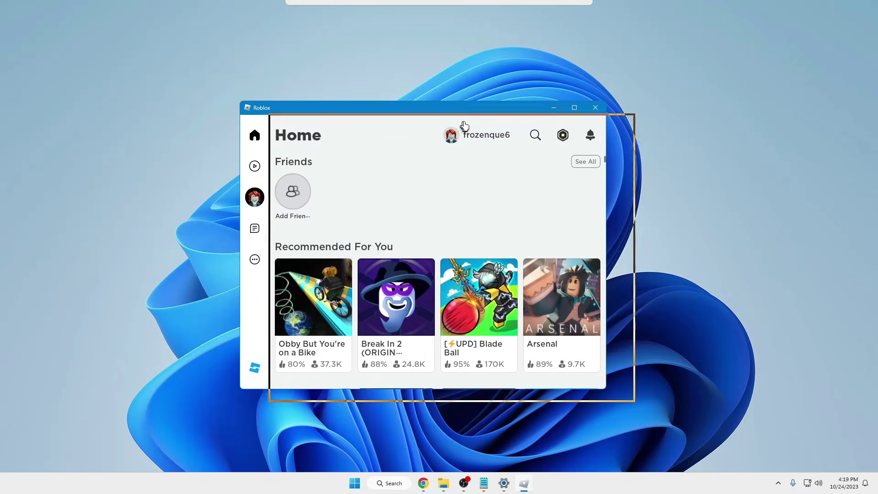
drag(464, 125, 397, 135)
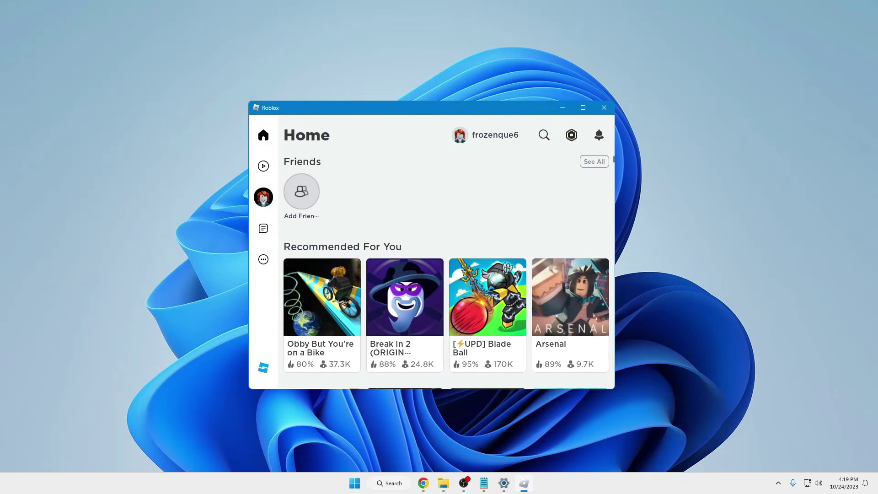
- Search 'cmd' and start Command Prompt as administrator
click(391, 483)
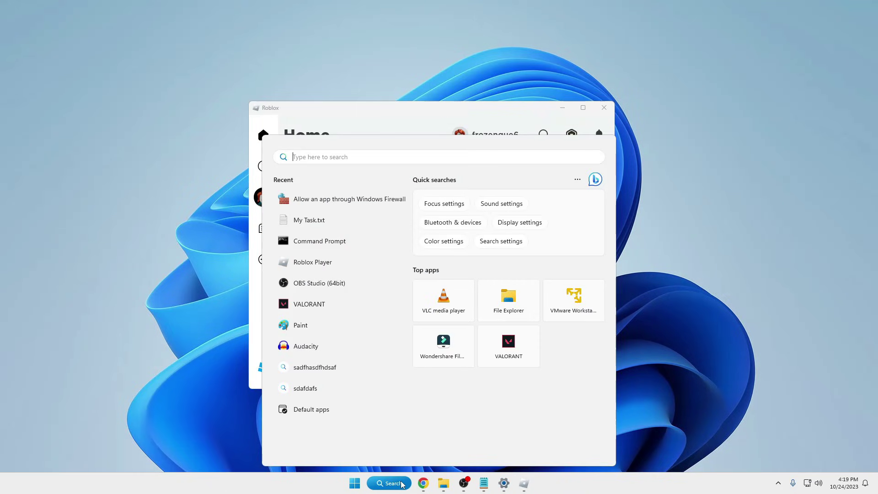
text(cmd)
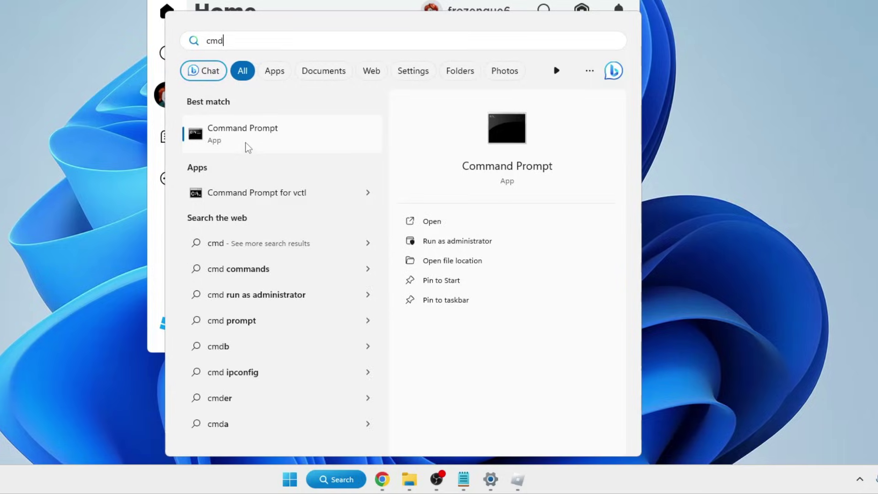
right_click(241, 134)
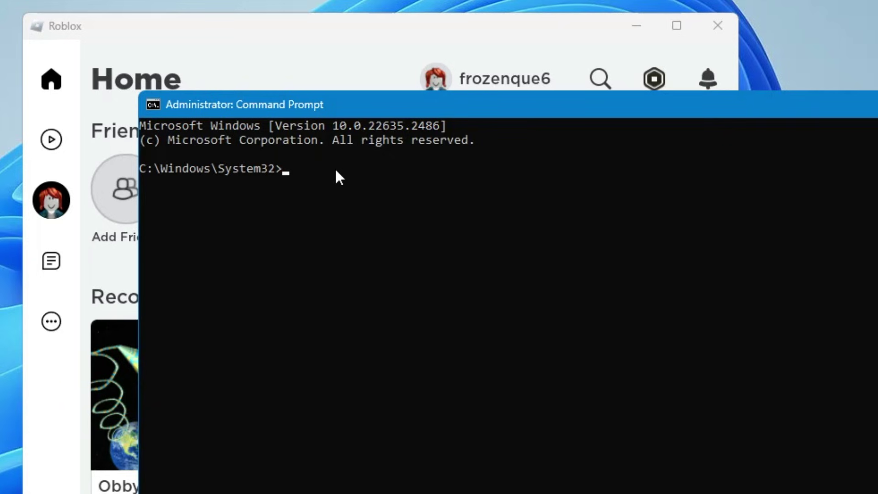
- Run ipconfig /flushdns and then netsh winsock reset
text(ipcon)
text(fig /flus)
key(BackSpace)
text(us)
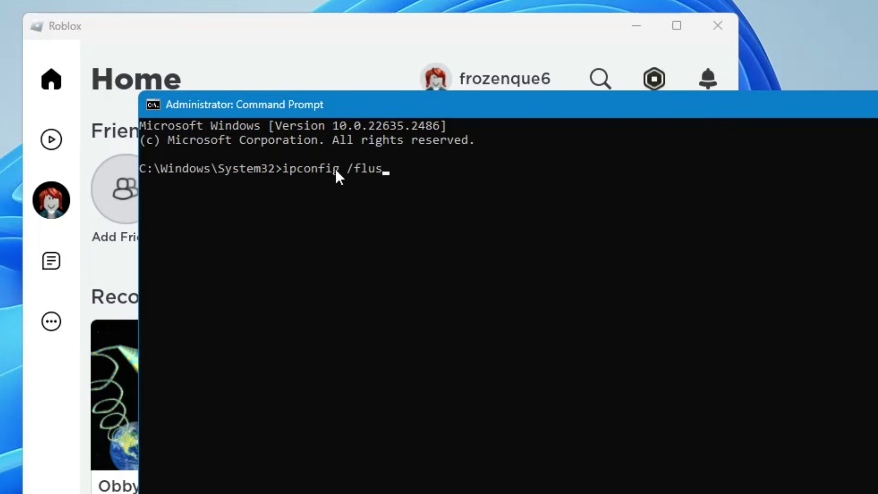
text(hdns)
key(Return)
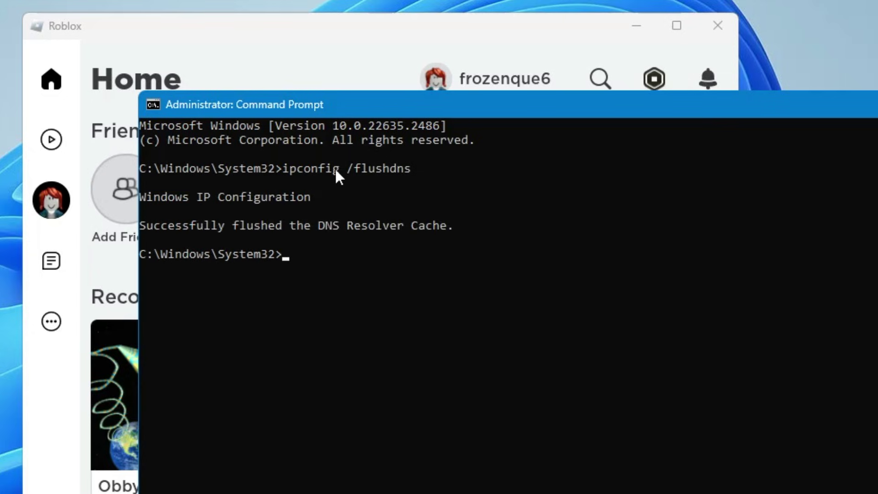
text(netsh win)
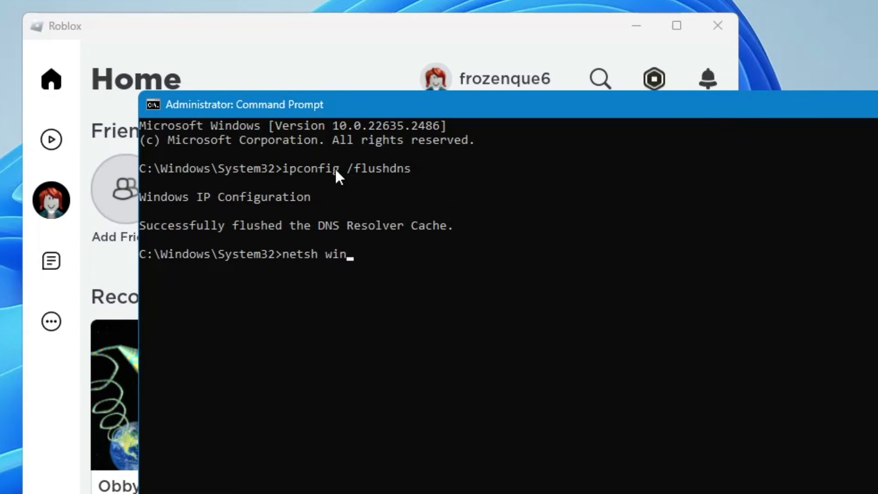
text(sock reset)
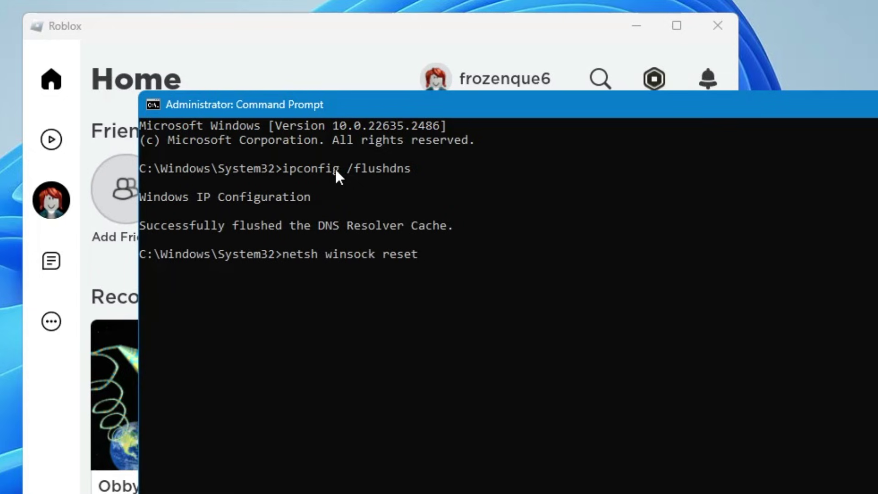
key(Return)
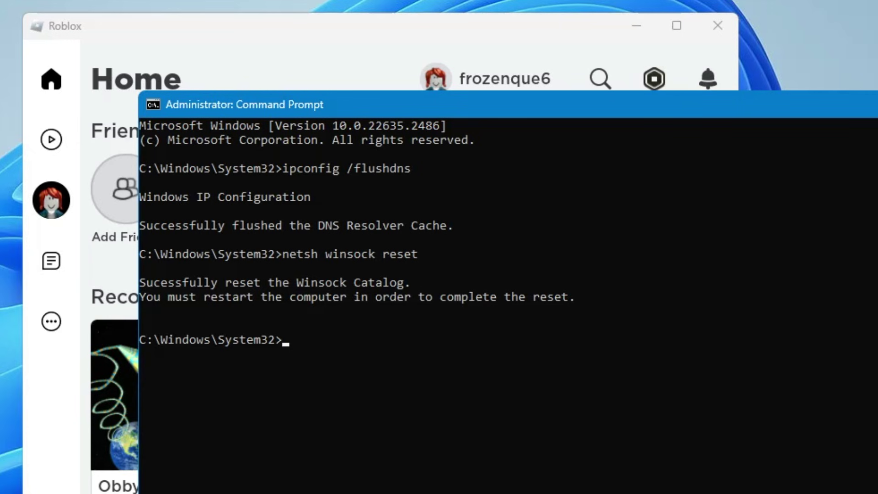
- Launch PLS DONATE from Roblox search, hit Error 279, then leave and close Roblox
click(874, 104)
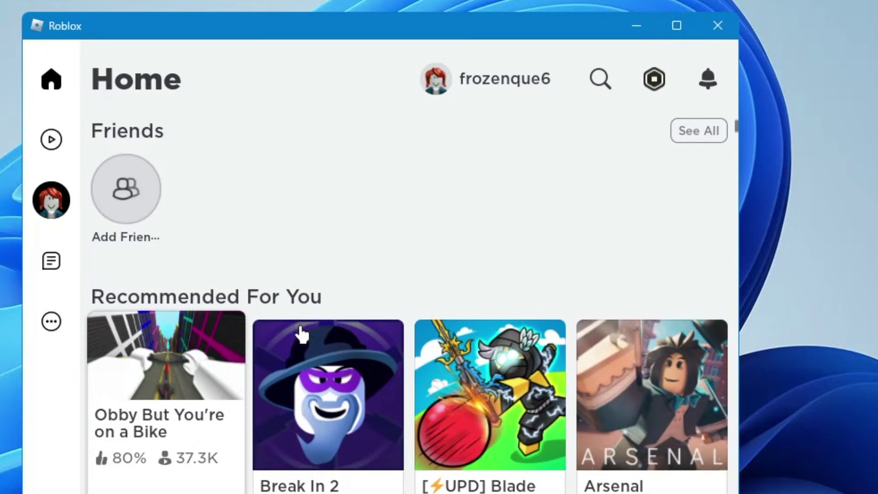
click(601, 79)
text(pls)
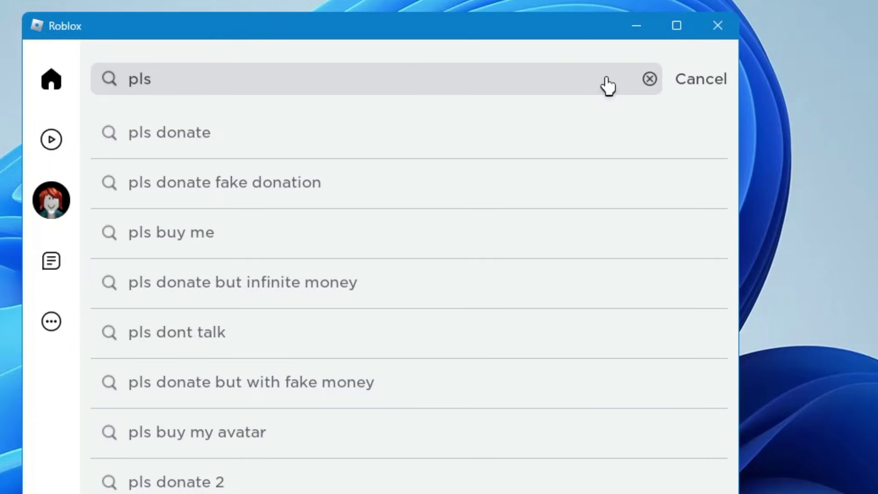
click(382, 148)
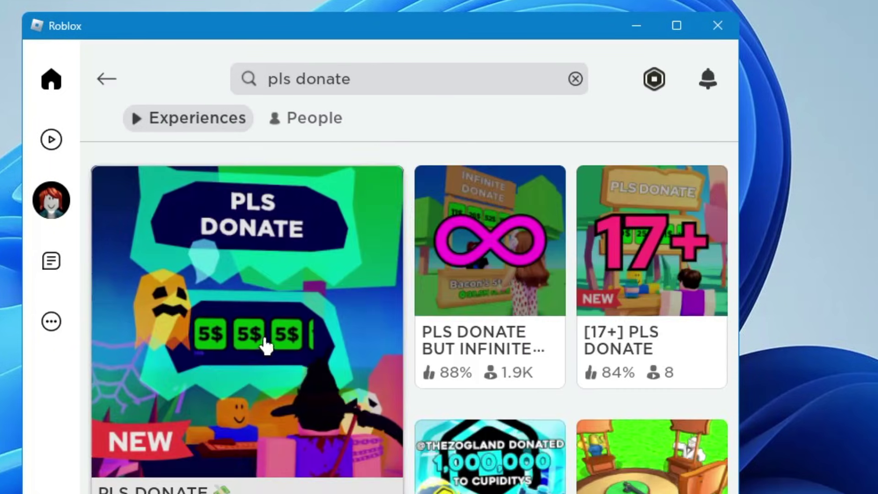
click(264, 342)
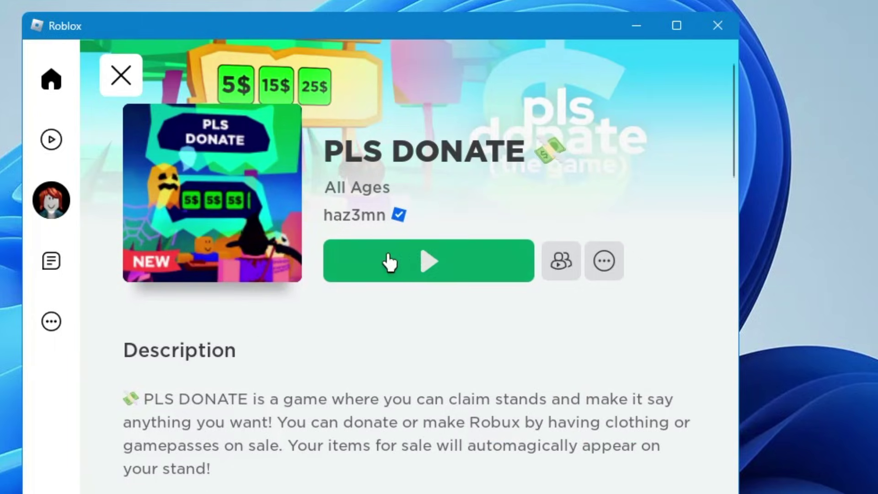
click(397, 278)
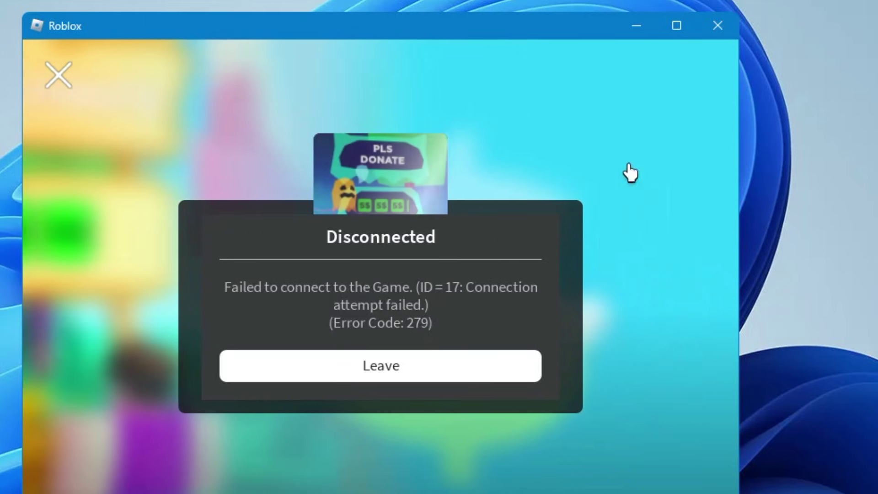
click(719, 24)
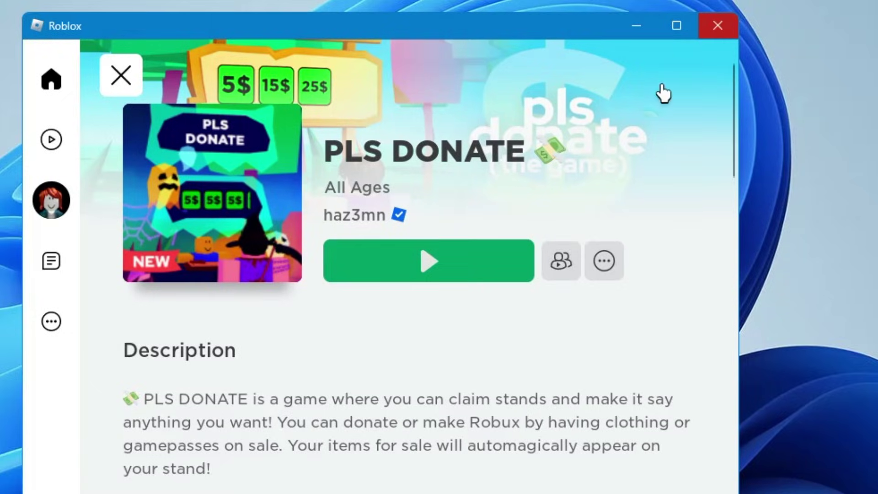
click(715, 23)
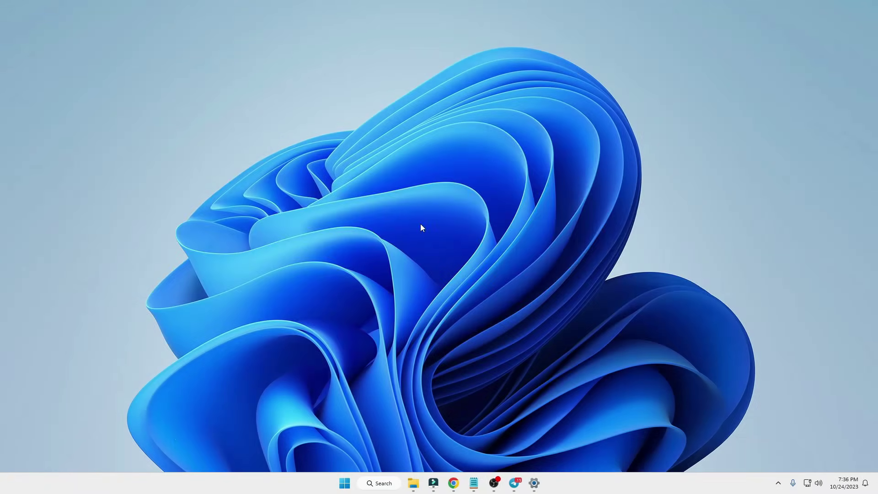
- Find and open Windows Defender Firewall through Windows search
click(387, 486)
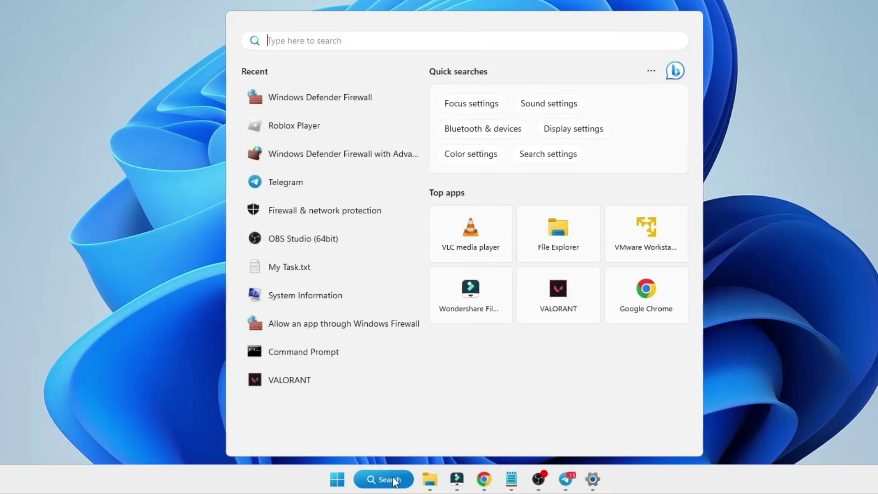
text(windows de)
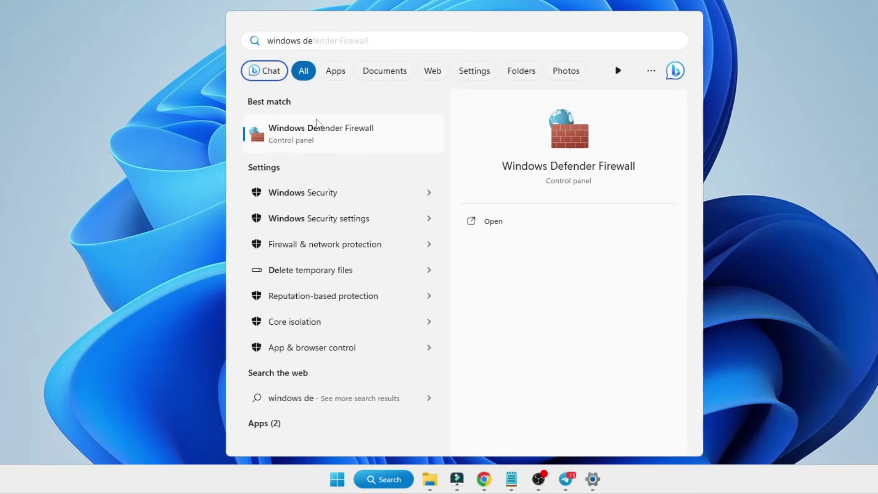
click(344, 136)
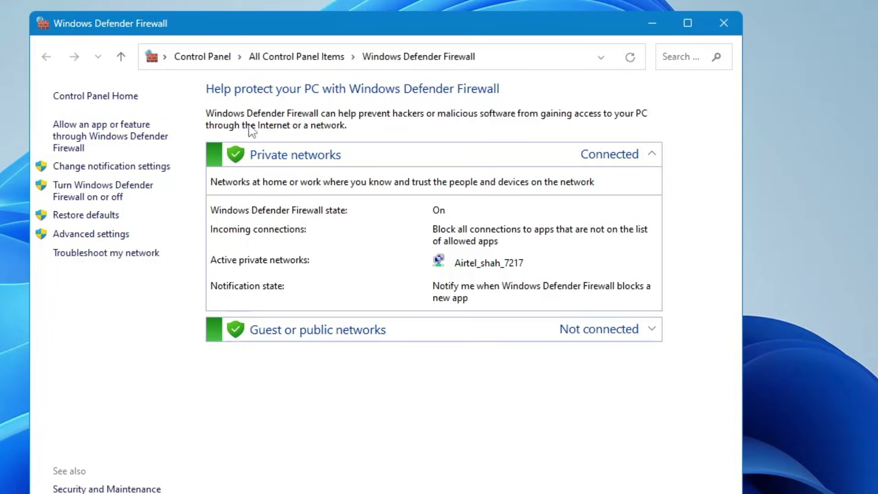
- Turn off Windows Defender Firewall for private and public networks, save, and close the window
click(114, 191)
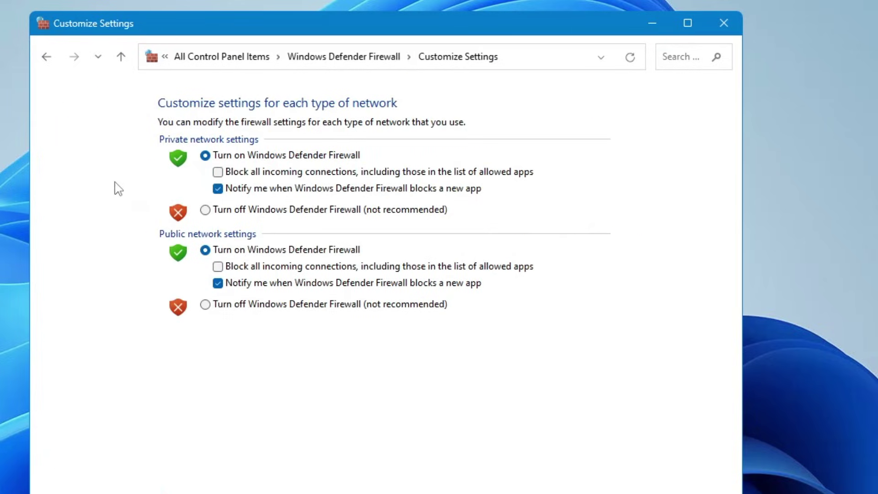
click(206, 210)
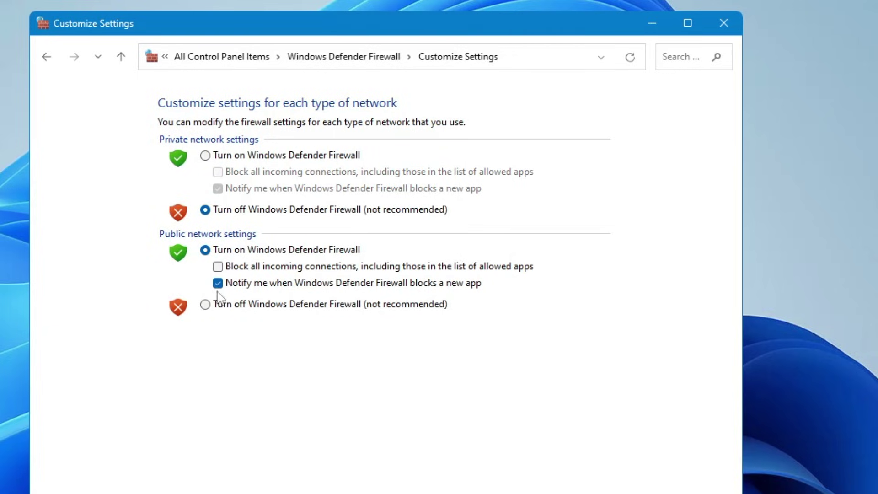
click(206, 304)
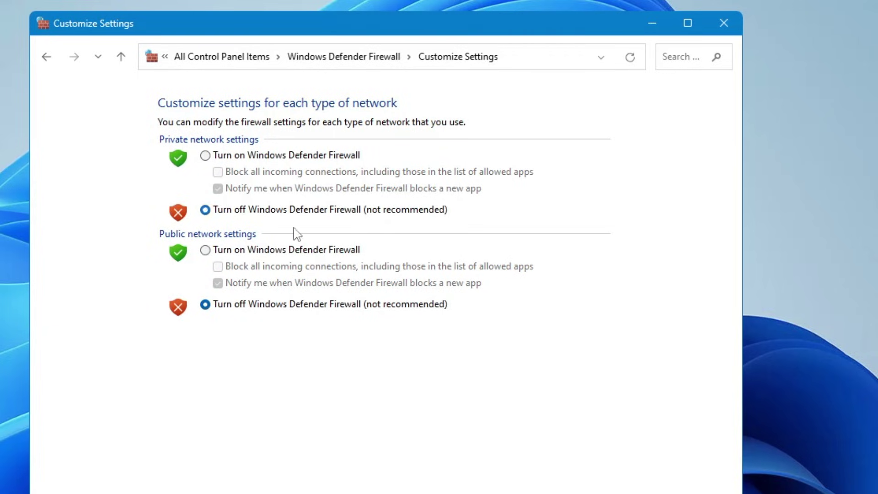
click(502, 490)
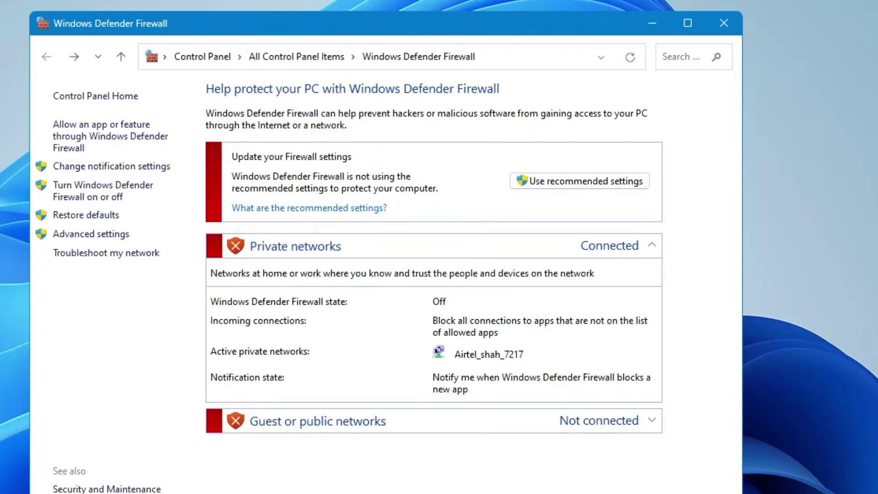
click(723, 23)
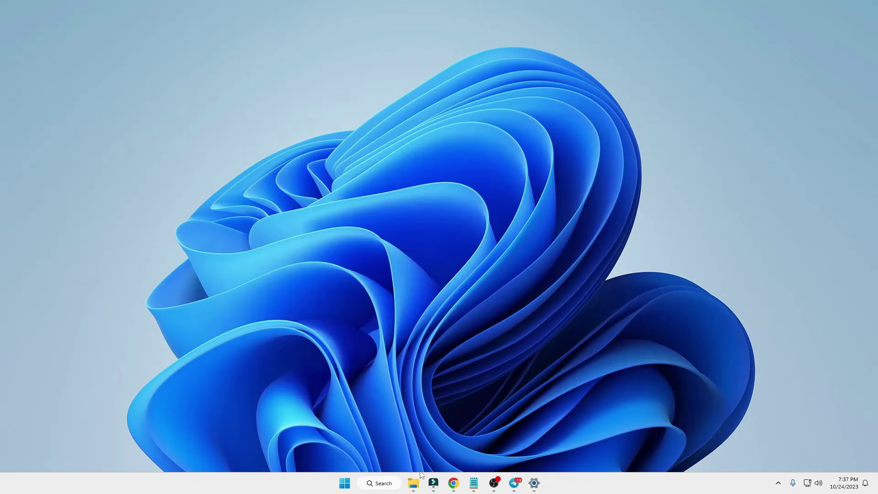
- Search 'roblox' and open the folder containing the Roblox Player shortcut
click(387, 484)
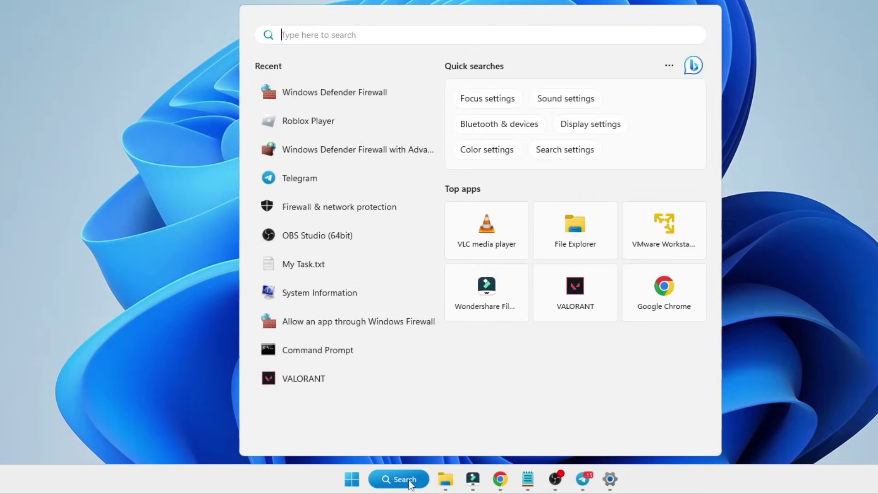
text(roblox)
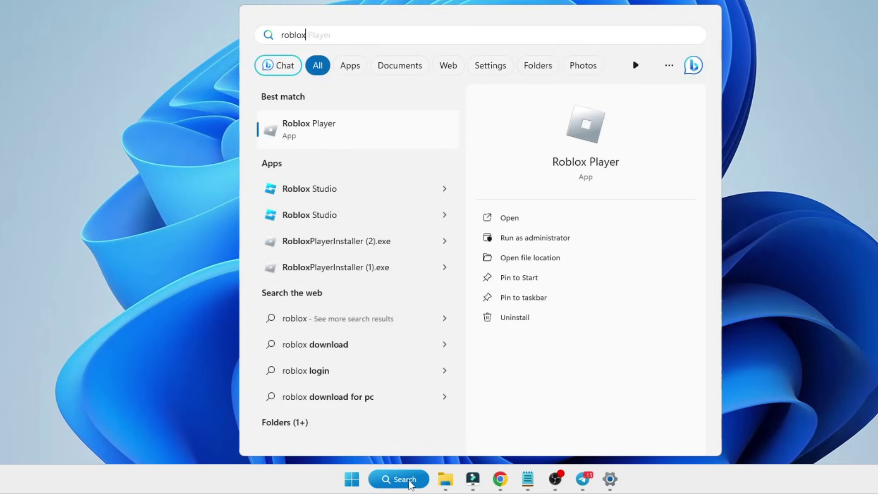
right_click(328, 130)
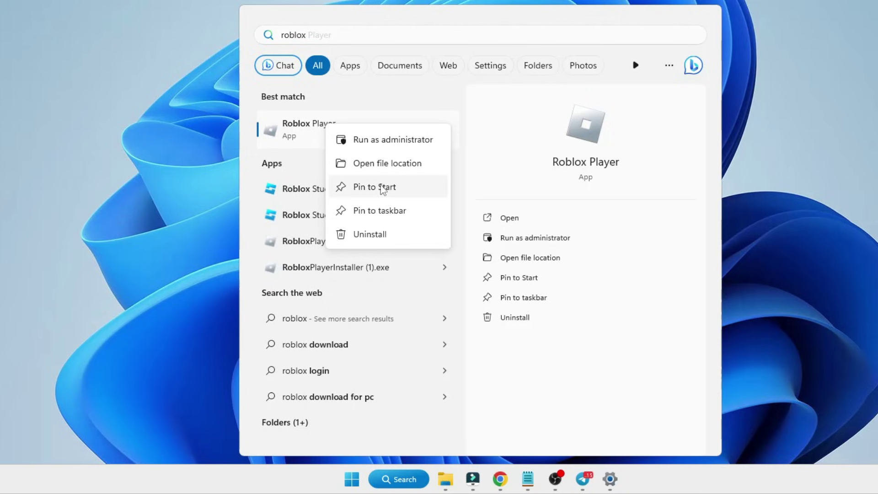
click(389, 164)
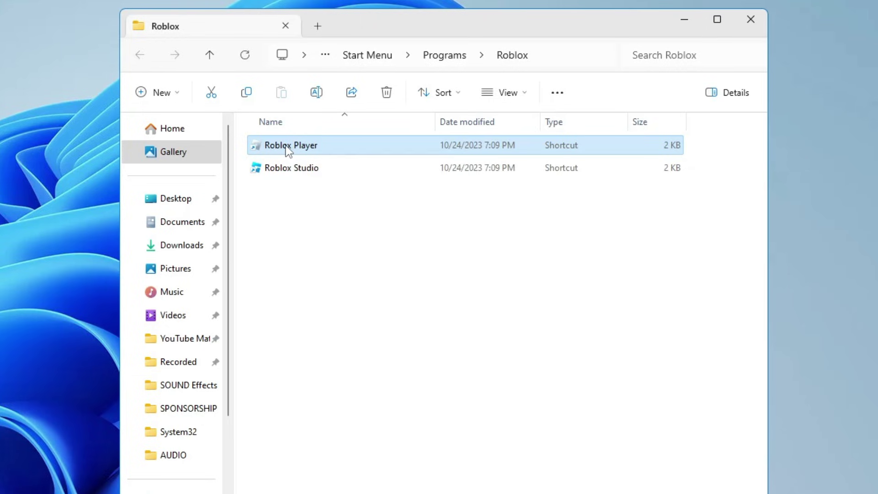
- Set the shortcut to disable fullscreen optimizations and run as administrator, then close the folder
right_click(531, 39)
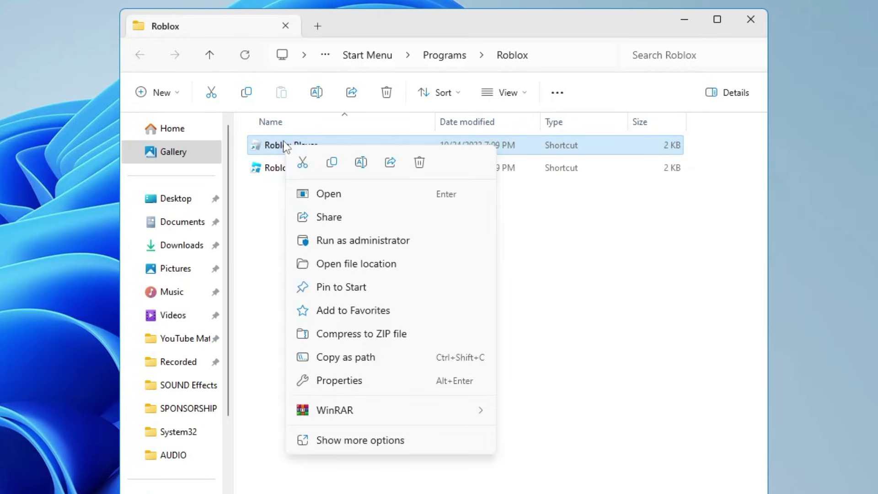
click(340, 381)
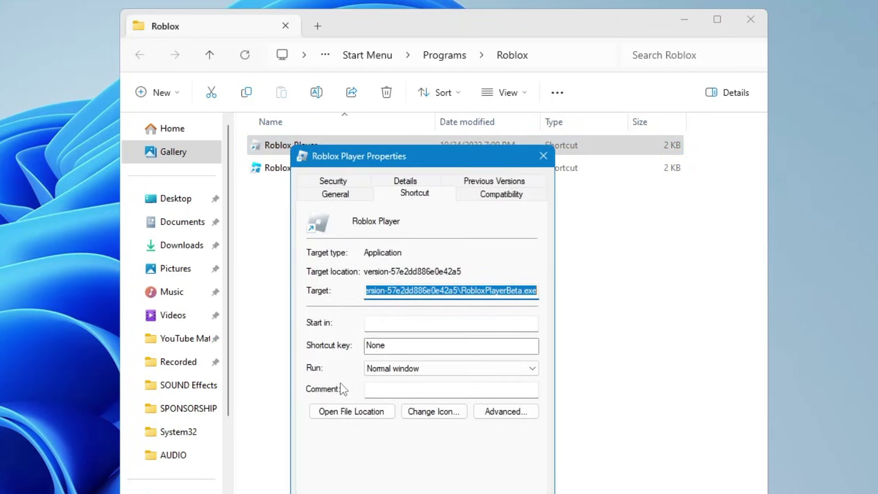
drag(404, 155, 276, 45)
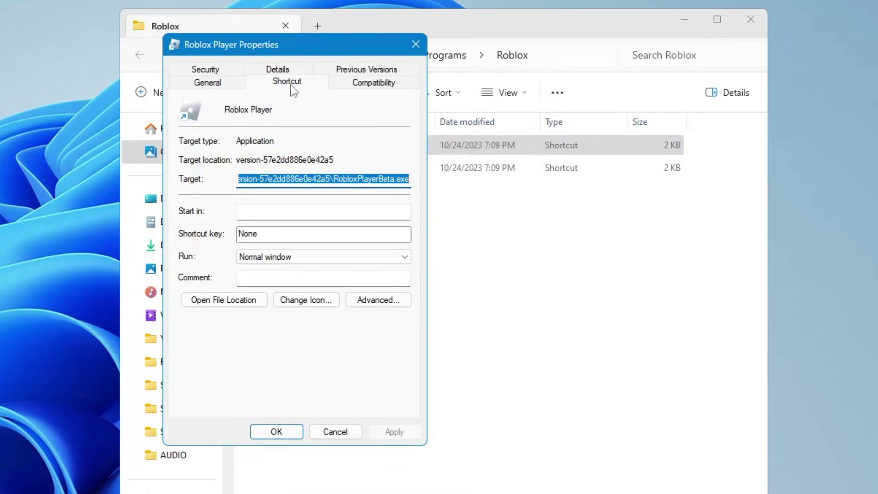
click(374, 84)
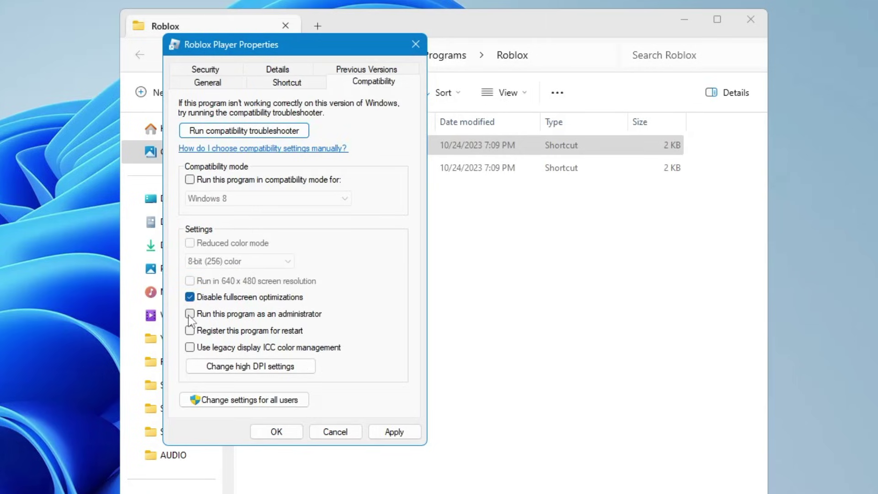
click(389, 431)
click(276, 432)
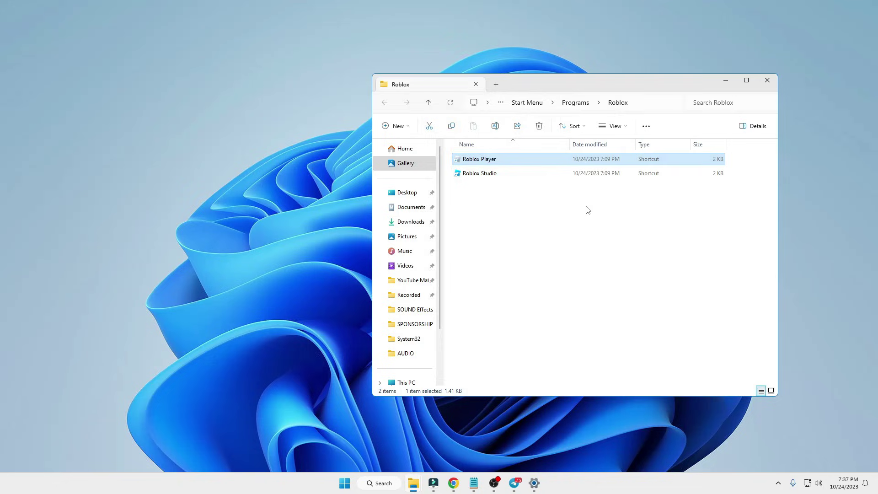
click(759, 80)
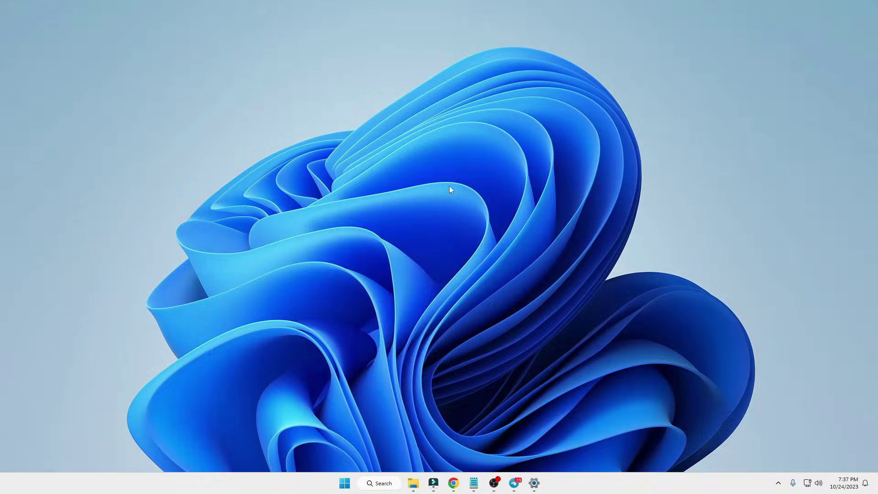
- Launch Roblox Player from a 'roblox' search and join the PLS DONATE game
click(387, 485)
text(robl)
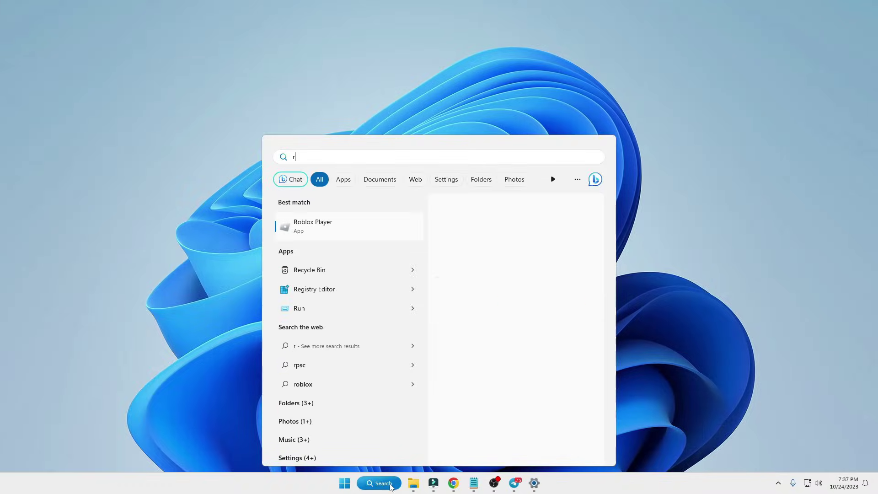
text(ox)
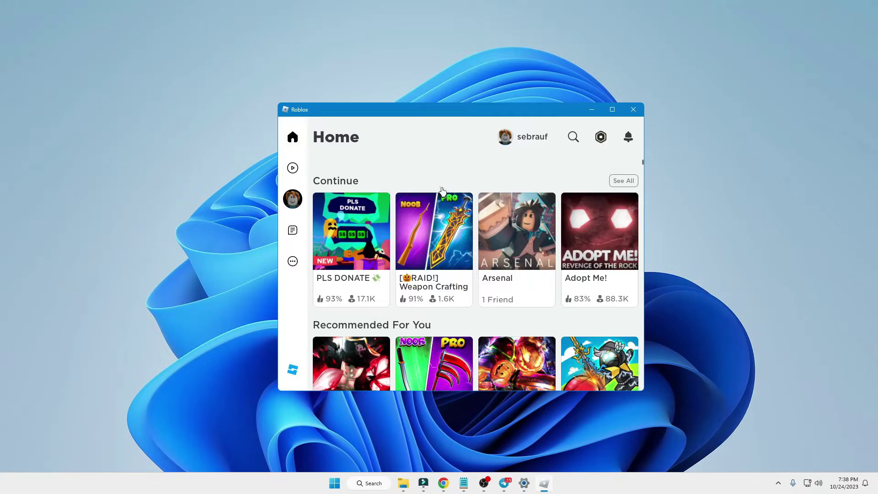
click(355, 221)
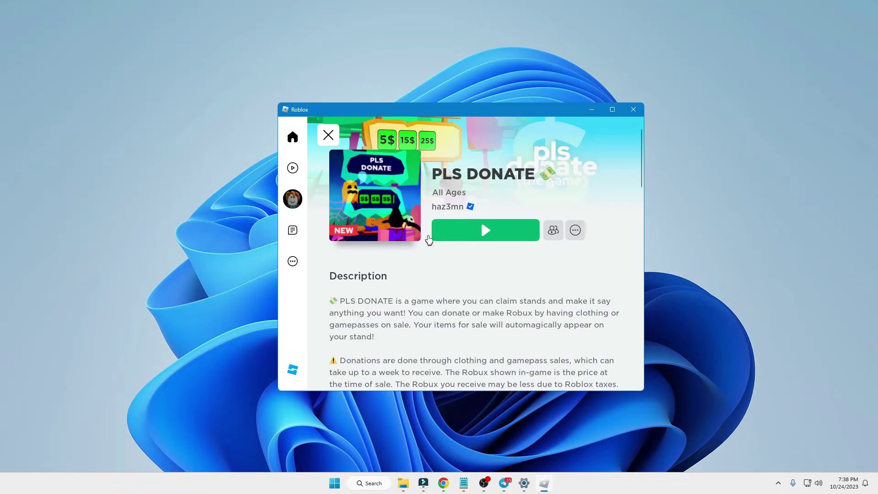
click(486, 232)
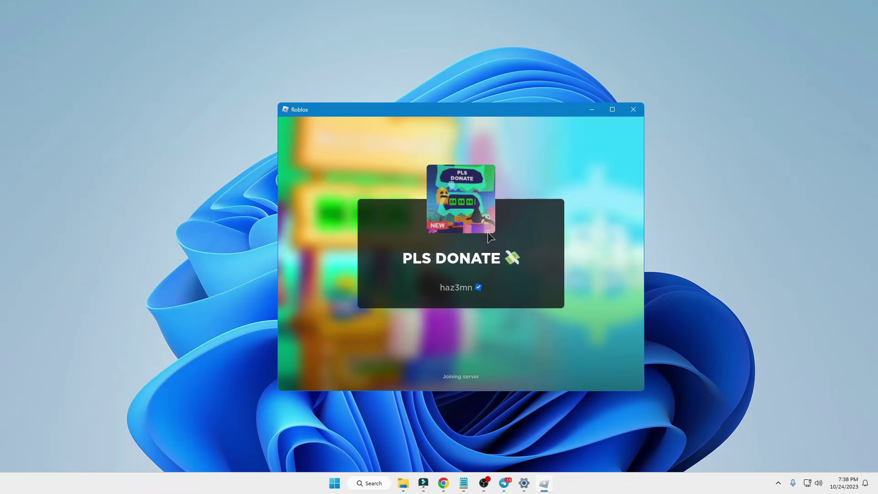